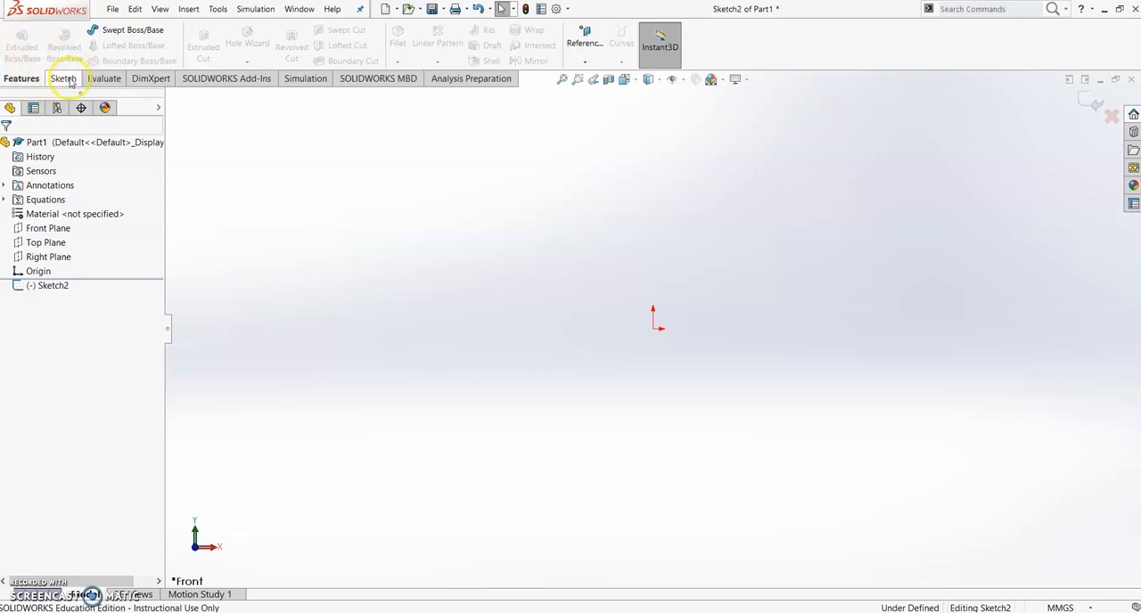
# Sketch a corner rectangle about 72 mm wide and 44 mm high to the left of the origin
pyautogui.click(64, 80)
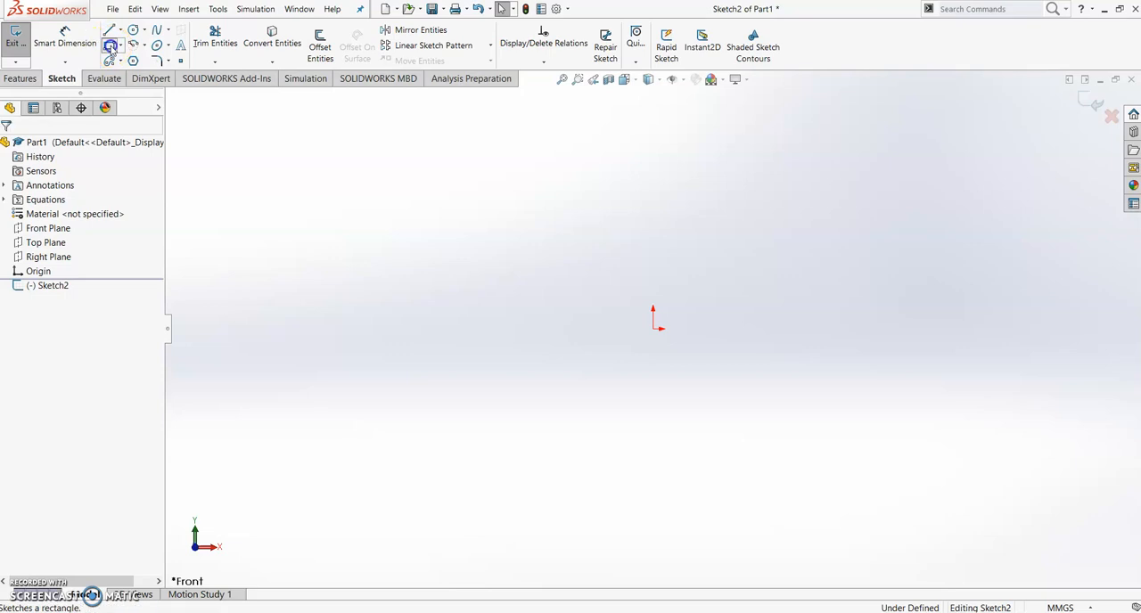
pyautogui.click(109, 45)
pyautogui.click(353, 241)
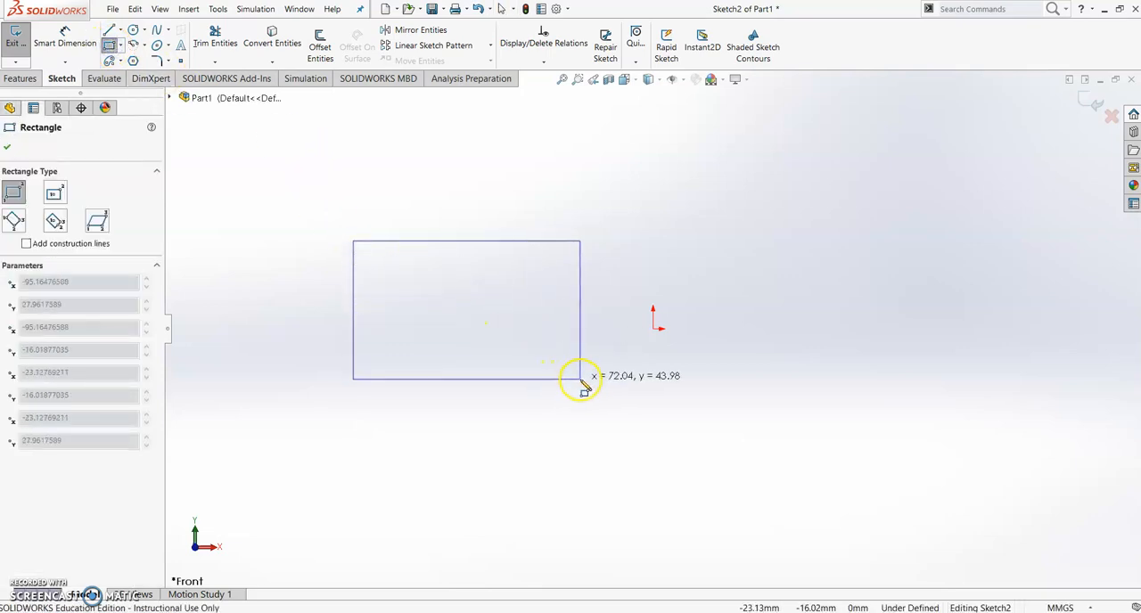
pyautogui.click(580, 379)
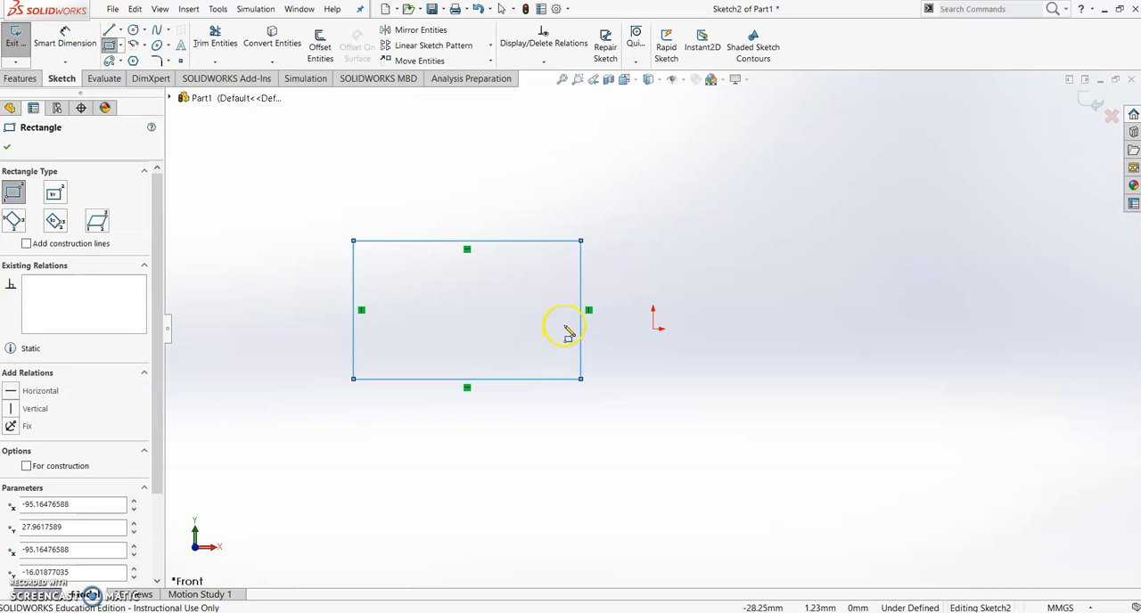
pyautogui.press('Escape')
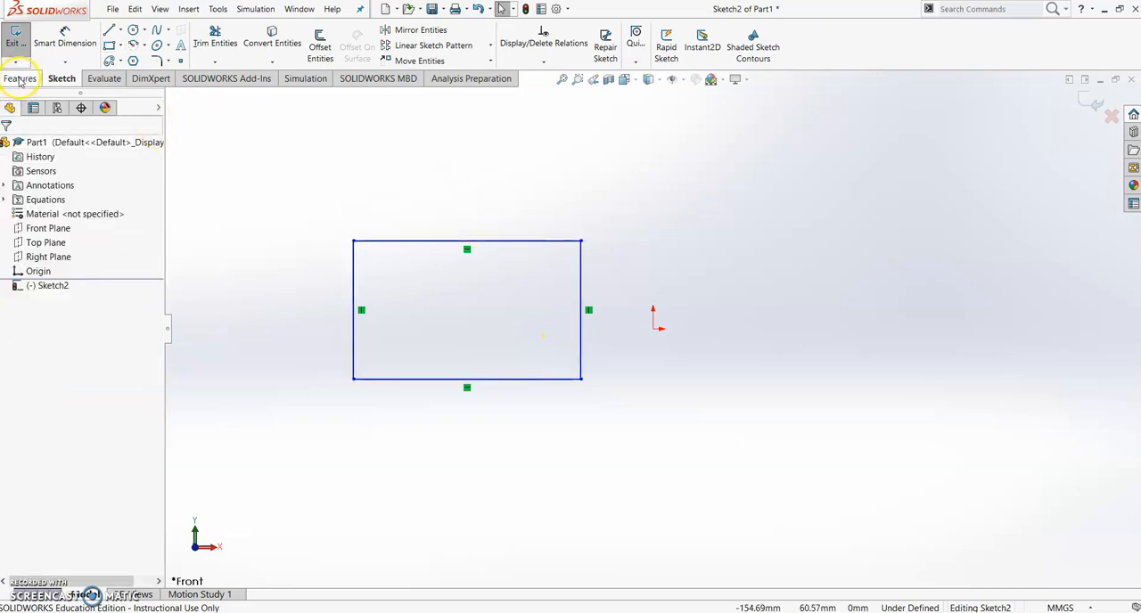
# Start a boss extrusion of the rectangle sketch, review the end conditions and keep Blind
pyautogui.click(20, 78)
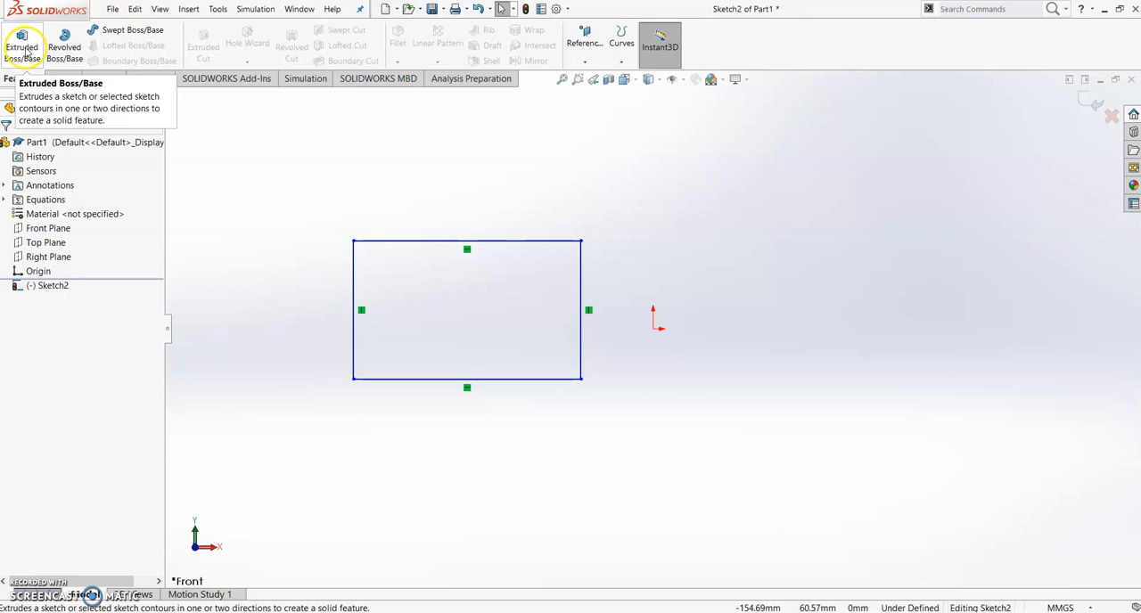
pyautogui.click(24, 47)
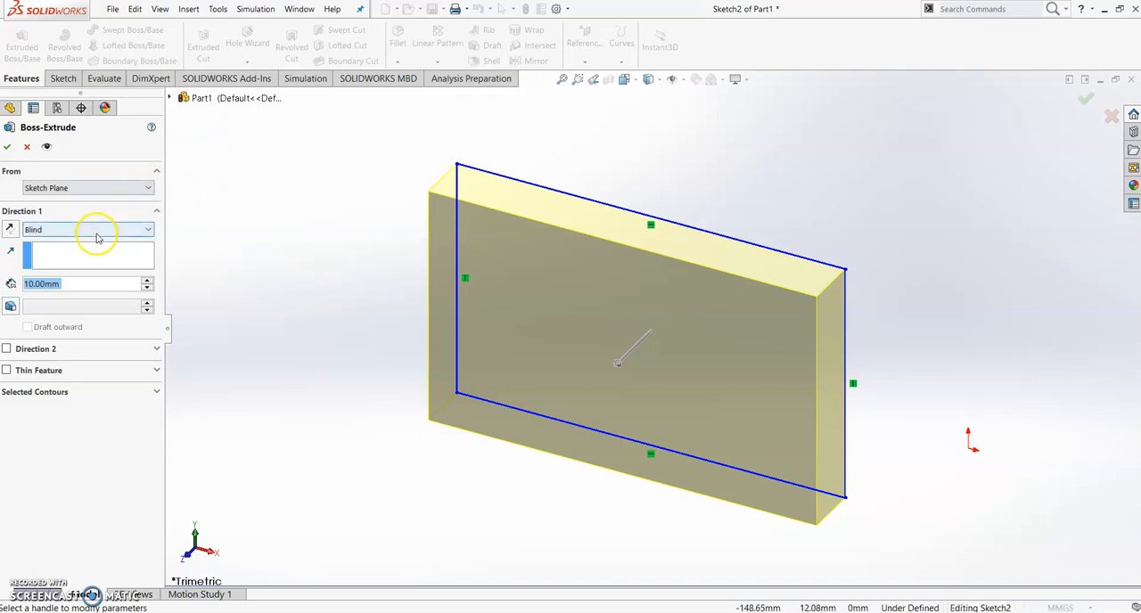
pyautogui.click(64, 232)
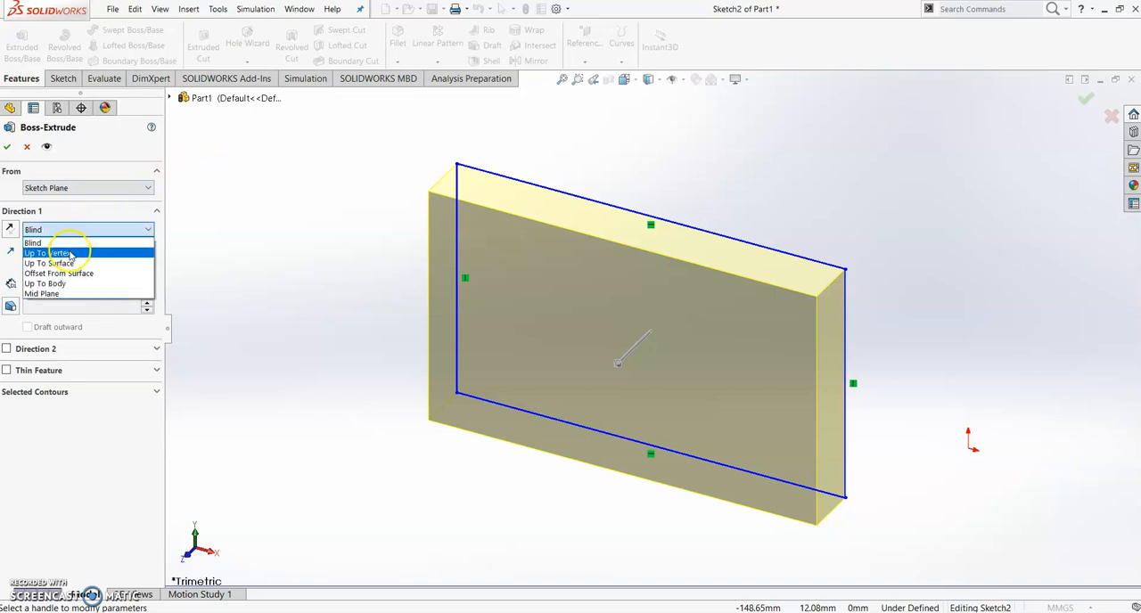
pyautogui.click(79, 264)
pyautogui.click(65, 266)
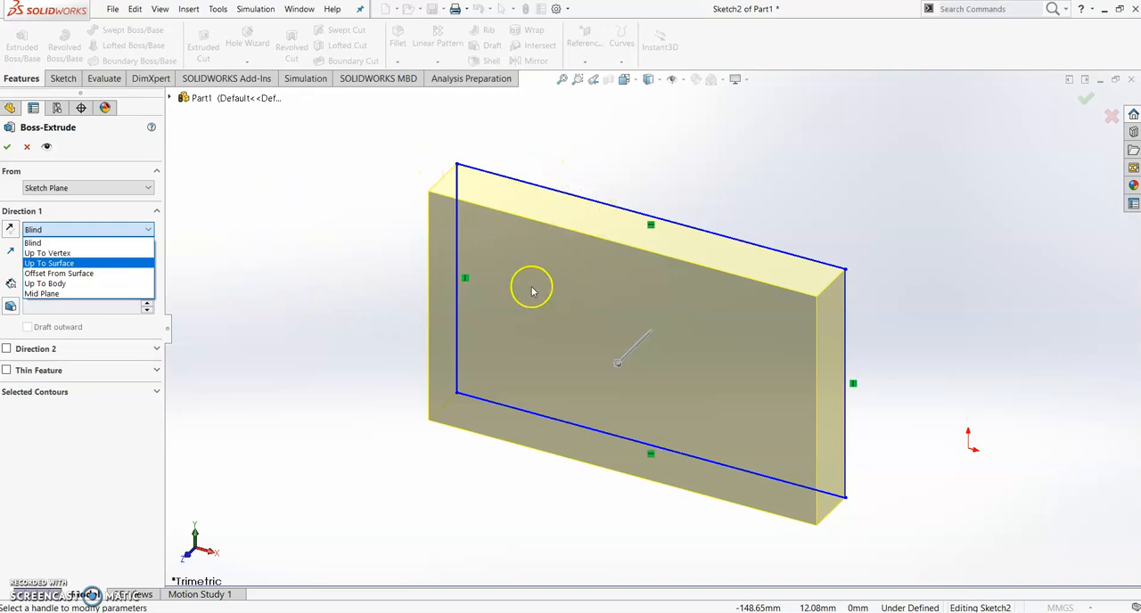
pyautogui.click(33, 244)
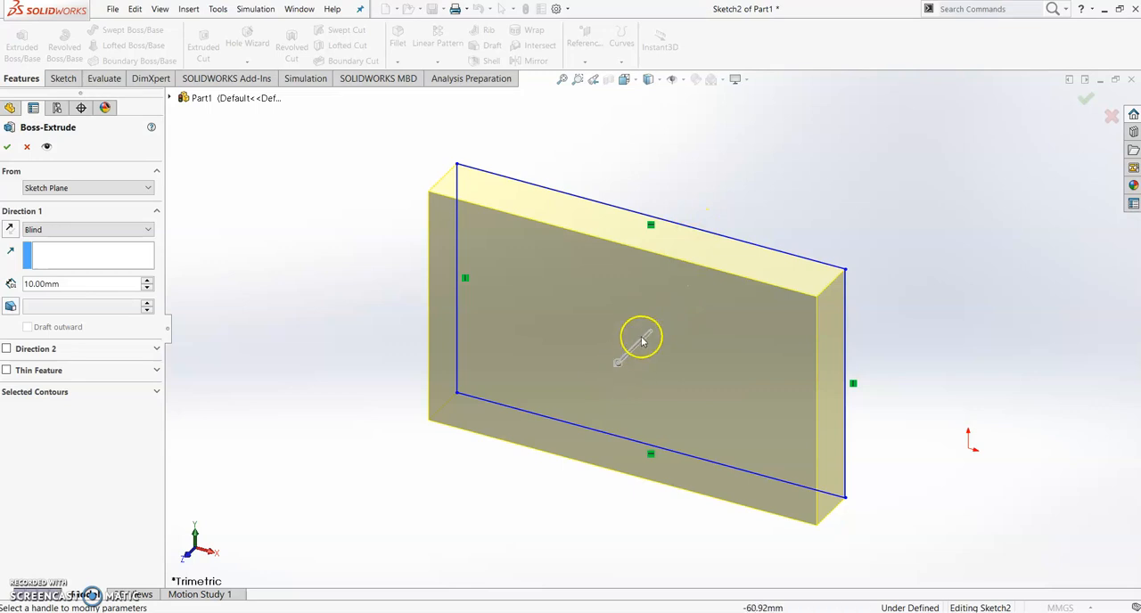
# Flip the extrusion to the other side of the sketch plane and back, twice
pyautogui.click(619, 367)
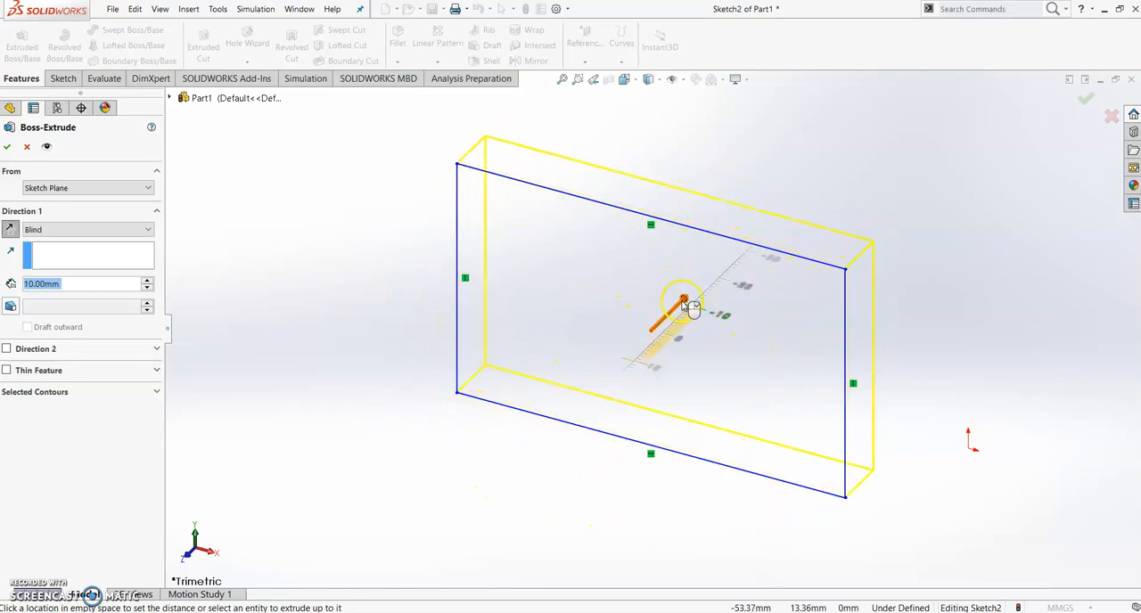
pyautogui.click(627, 362)
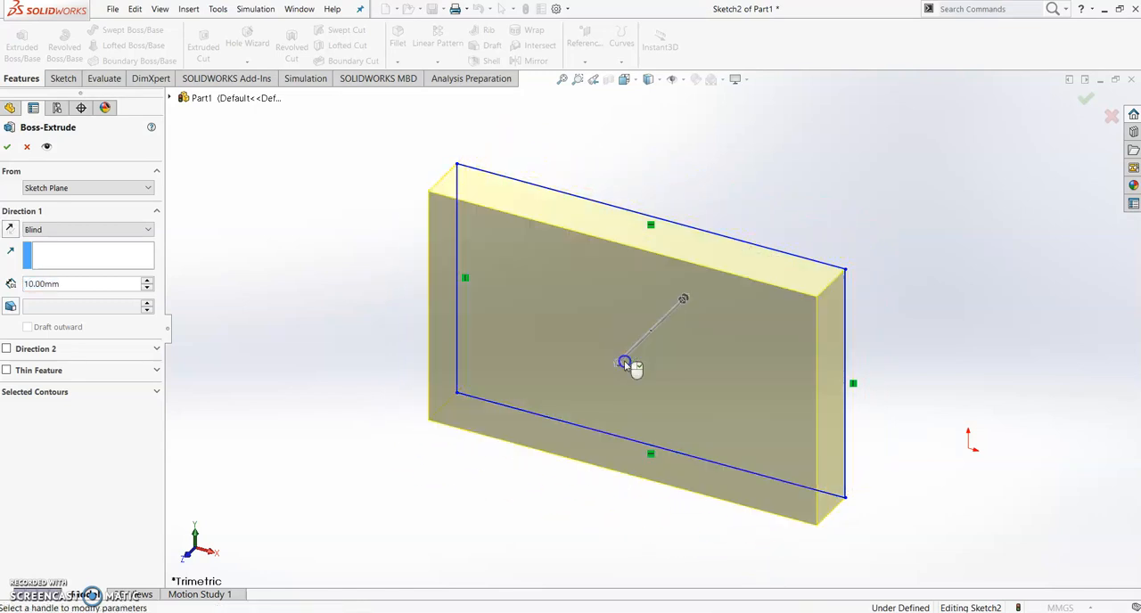
pyautogui.click(10, 229)
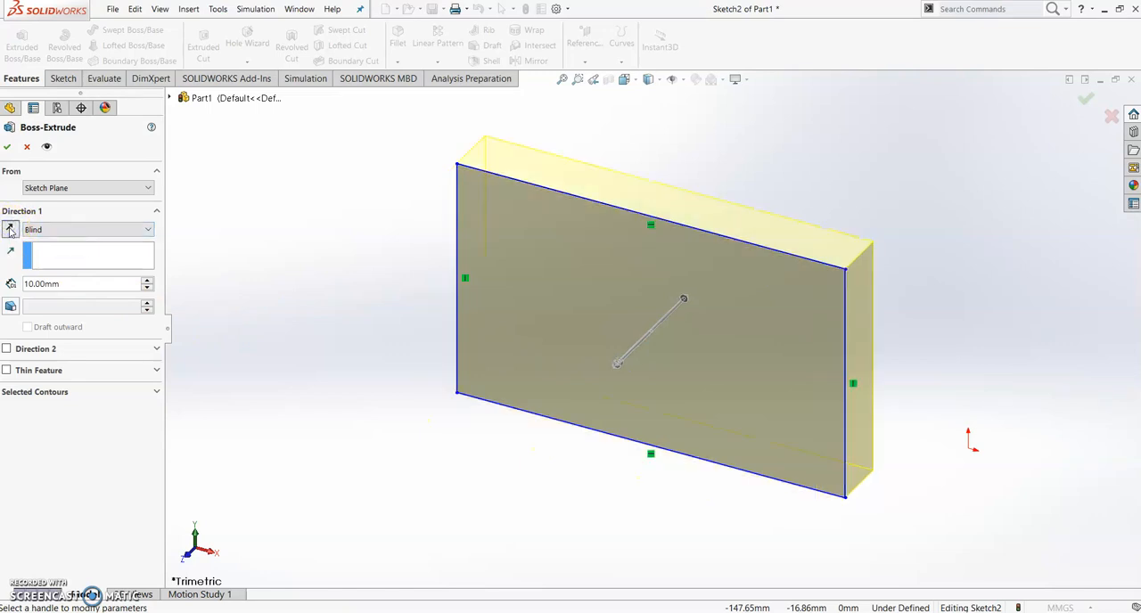
pyautogui.click(10, 229)
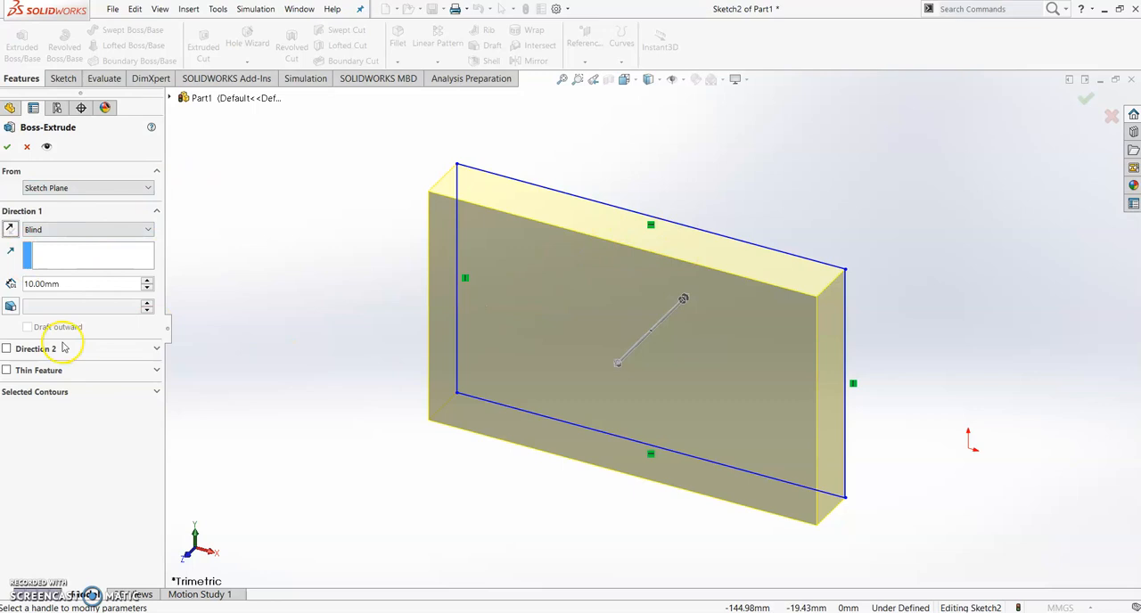
# Extrude the rectangle to a Blind depth of 50 mm in the reversed direction
pyautogui.doubleClick(69, 285)
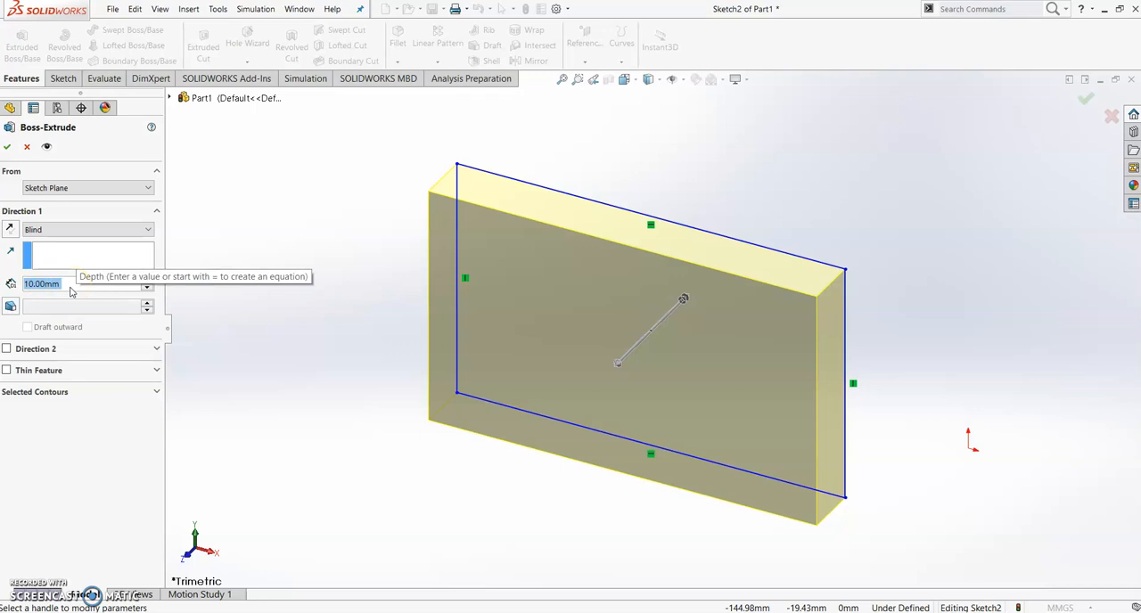
pyautogui.write('50')
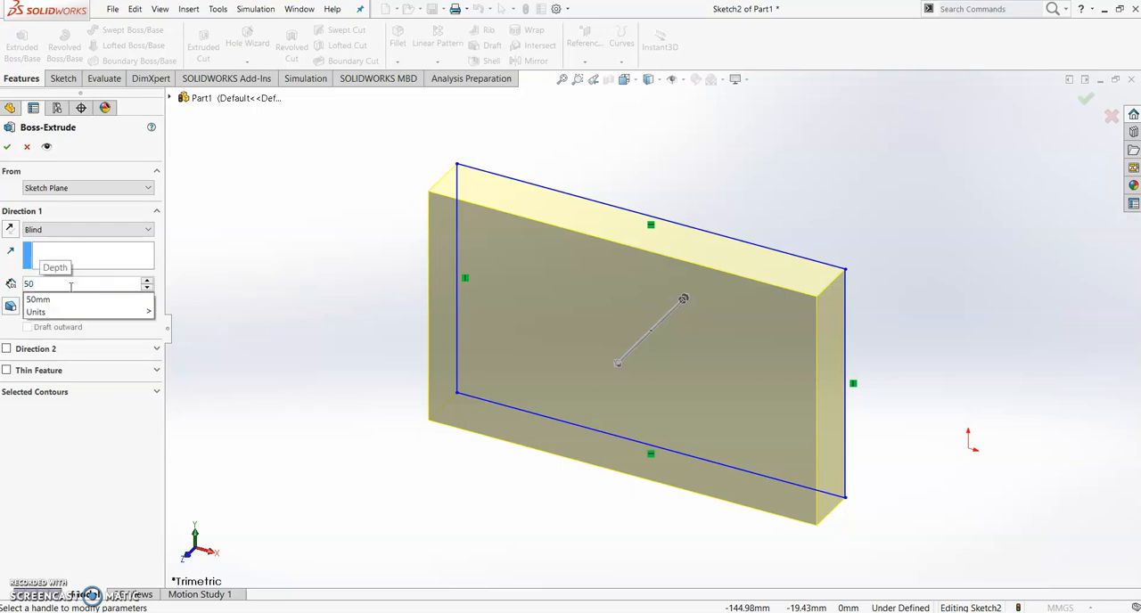
pyautogui.press('Return')
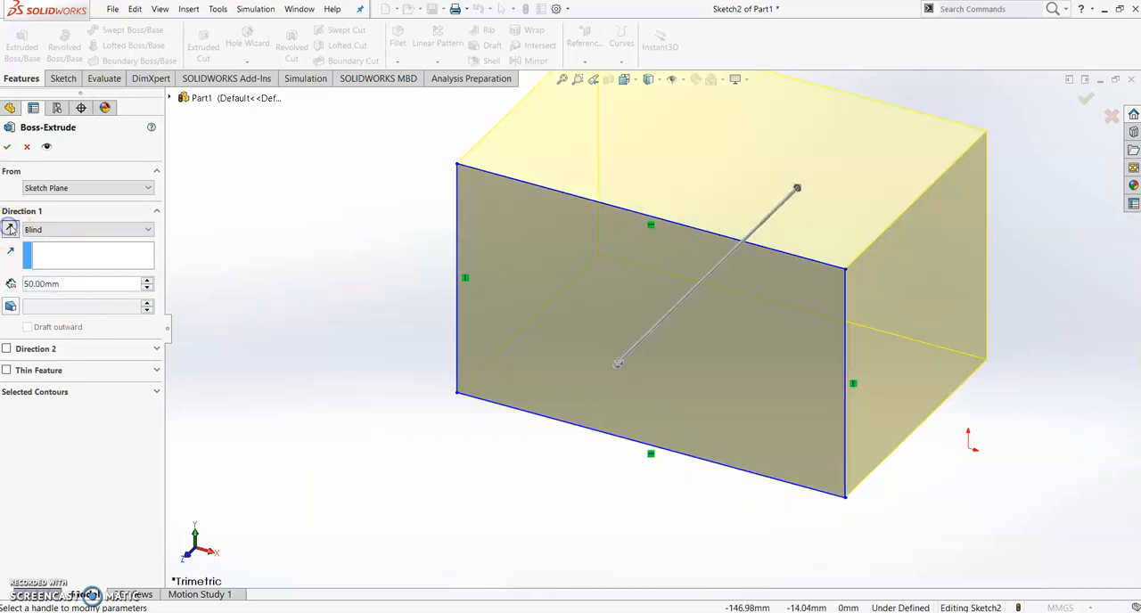
pyautogui.click(10, 229)
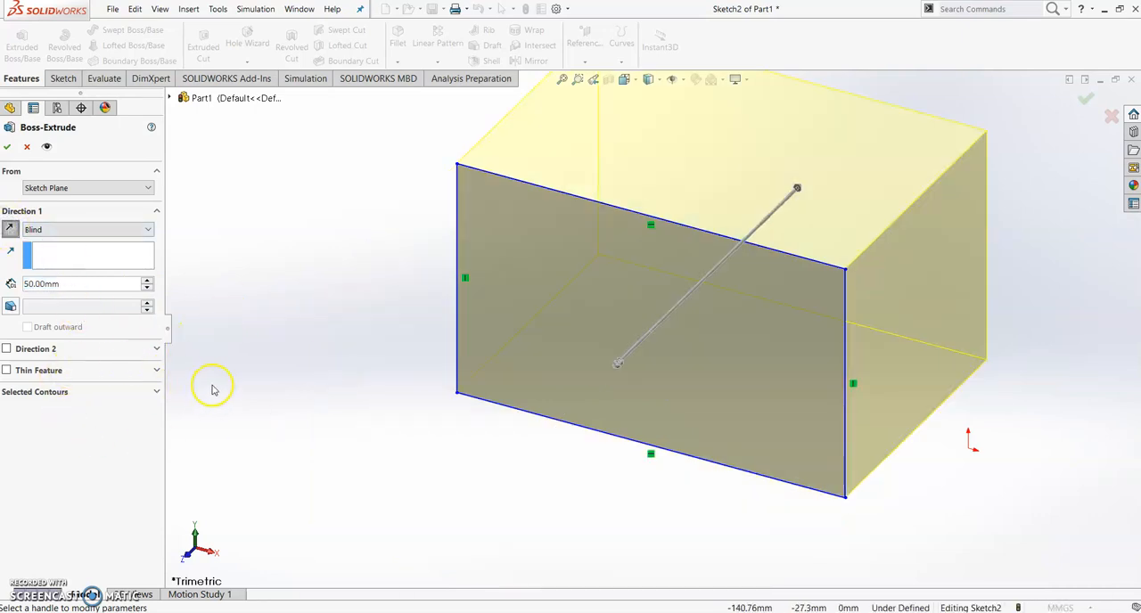
pyautogui.press('Return')
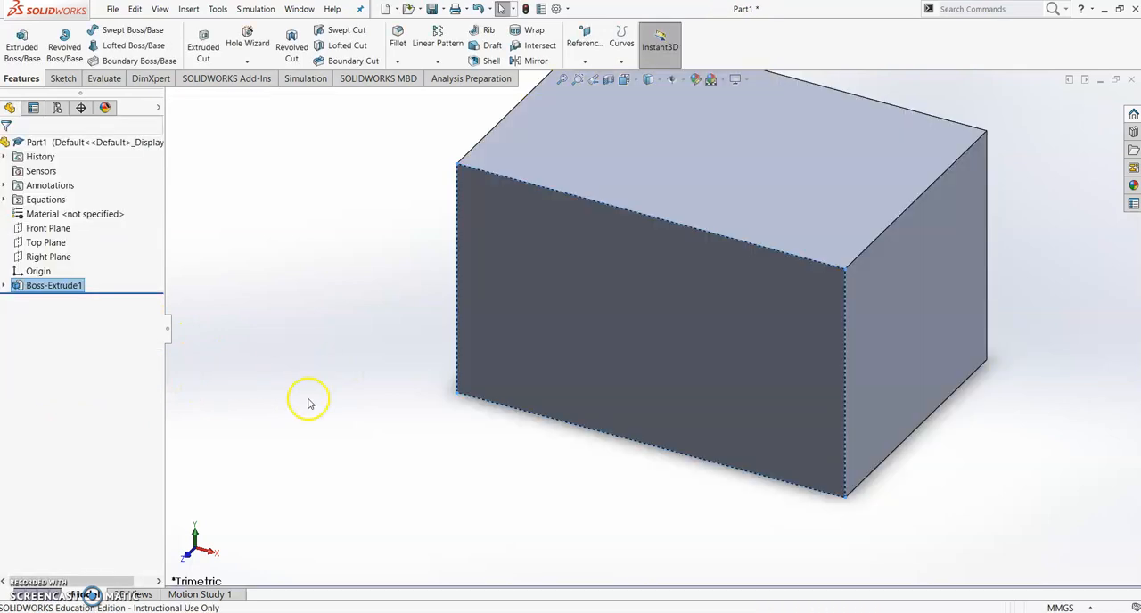
# Undo the extrusion of the rectangle to return to the open sketch
pyautogui.scroll(5, 453, 379)
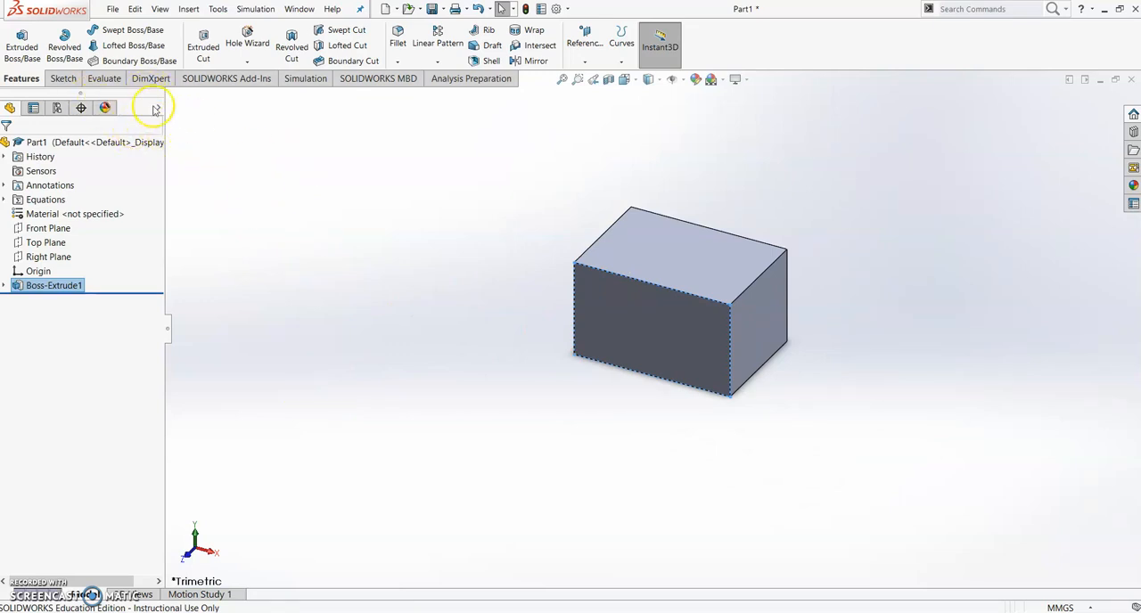
pyautogui.click(241, 224)
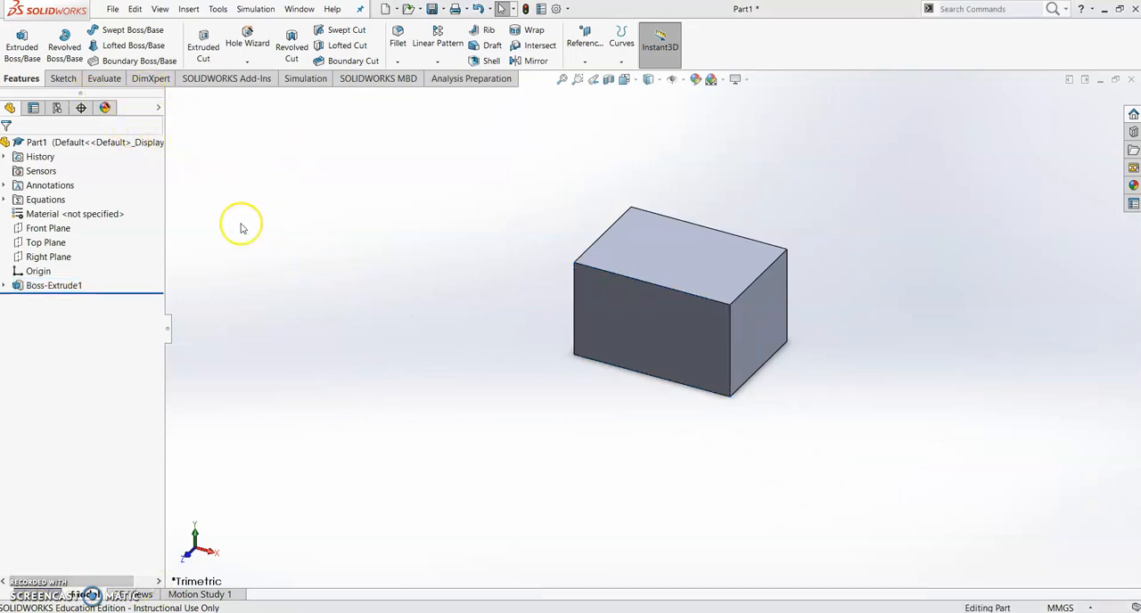
pyautogui.click(135, 10)
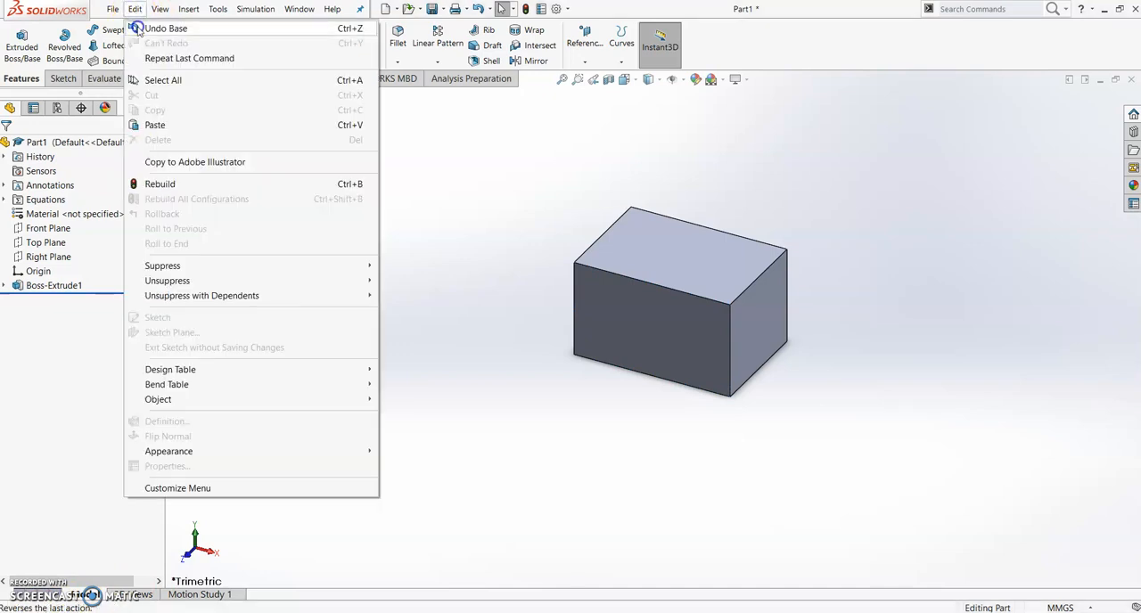
pyautogui.click(139, 26)
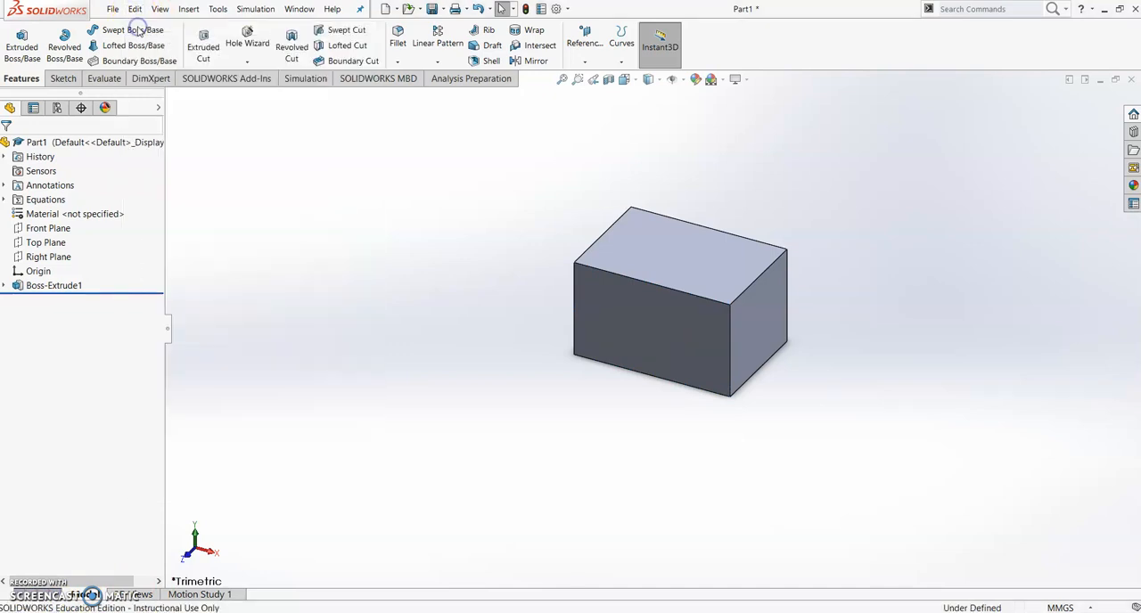
# Start a boss extrusion of the rectangle again, preview the Mid Plane end condition and set it back to Blind
pyautogui.click(20, 79)
pyautogui.click(21, 44)
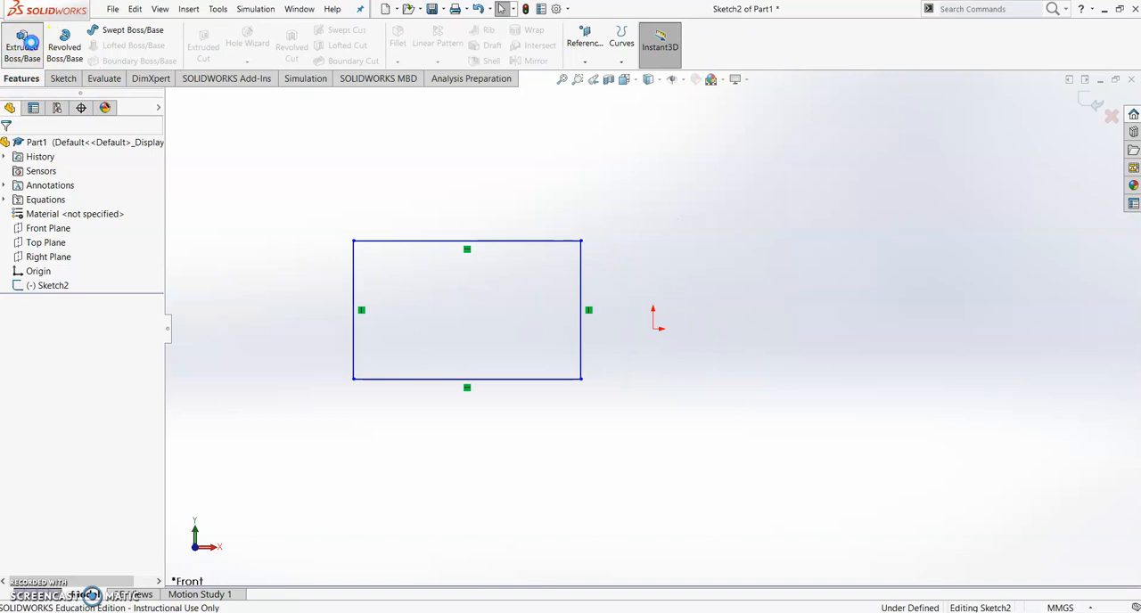
pyautogui.click(73, 229)
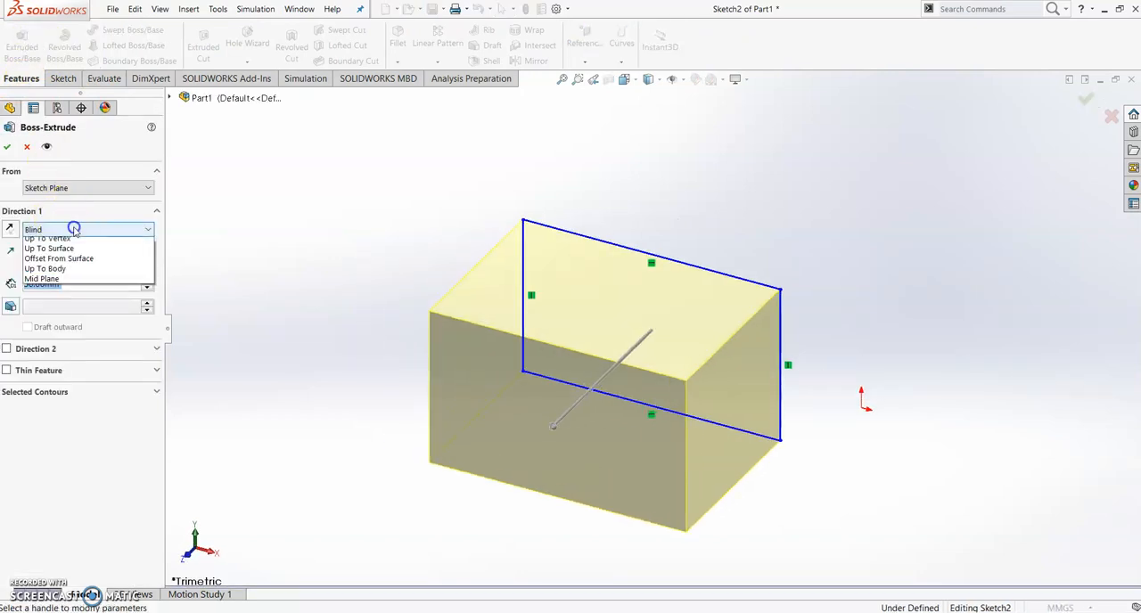
pyautogui.click(77, 294)
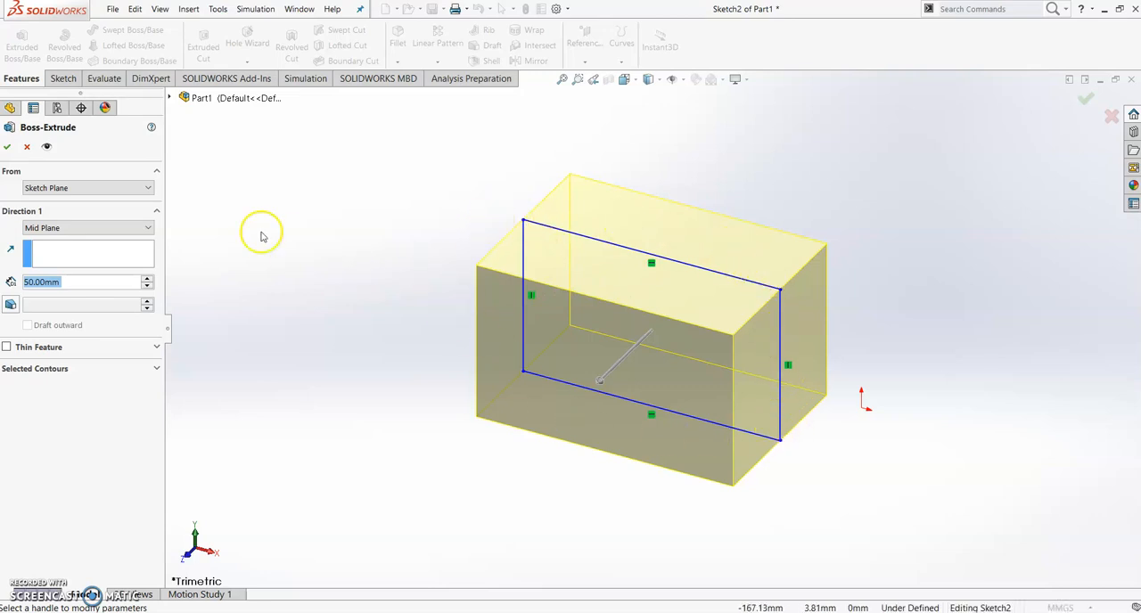
pyautogui.click(106, 229)
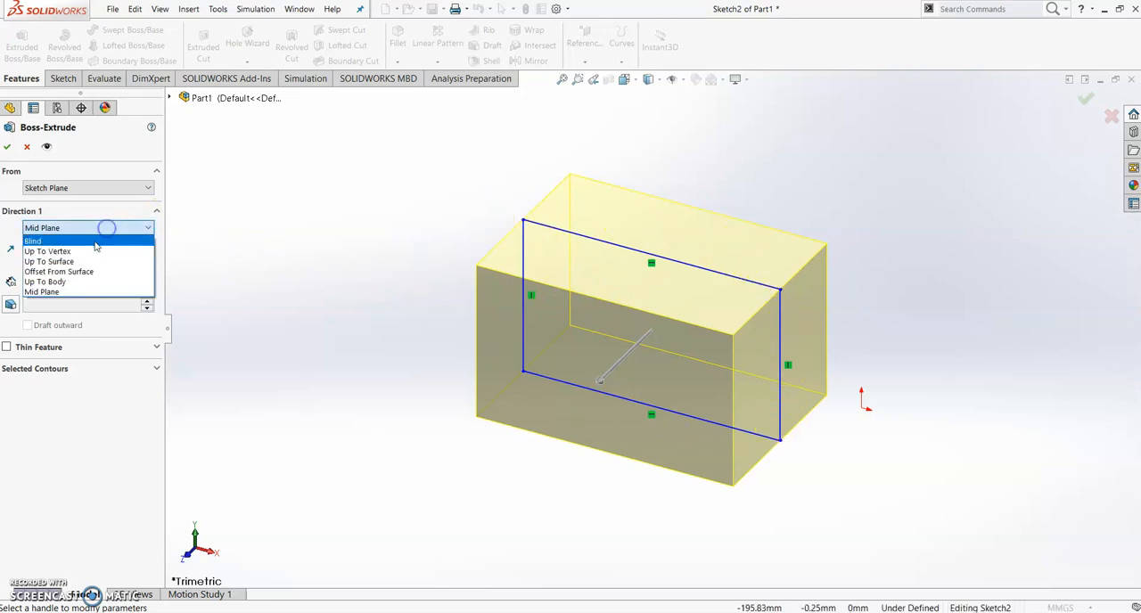
pyautogui.click(93, 244)
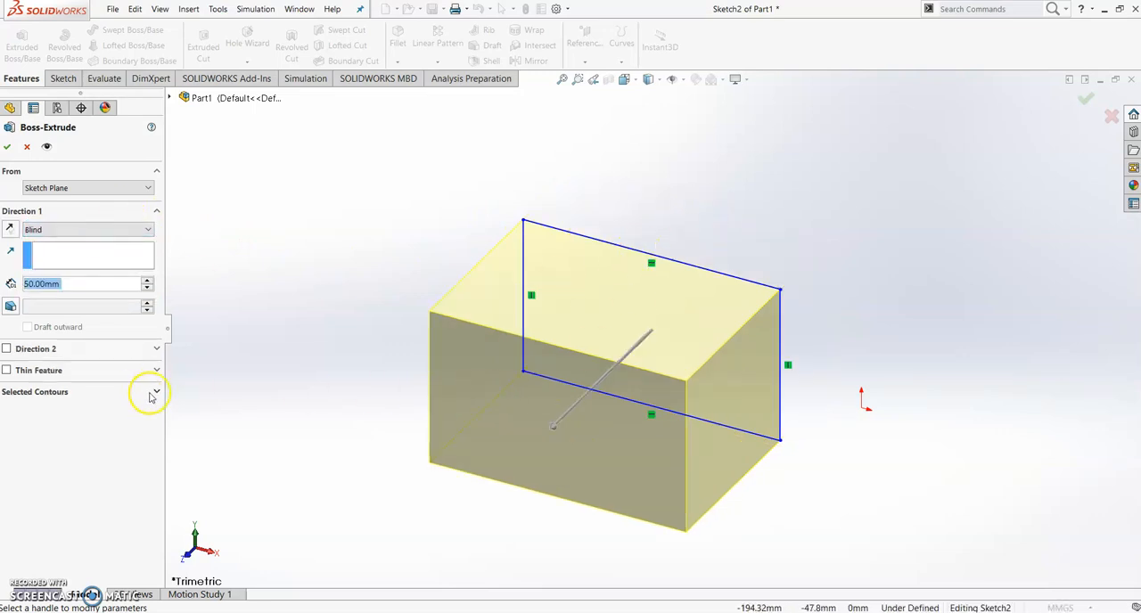
# Turn on draft for the extrusion and set the draft angle to 40 degrees
pyautogui.click(11, 307)
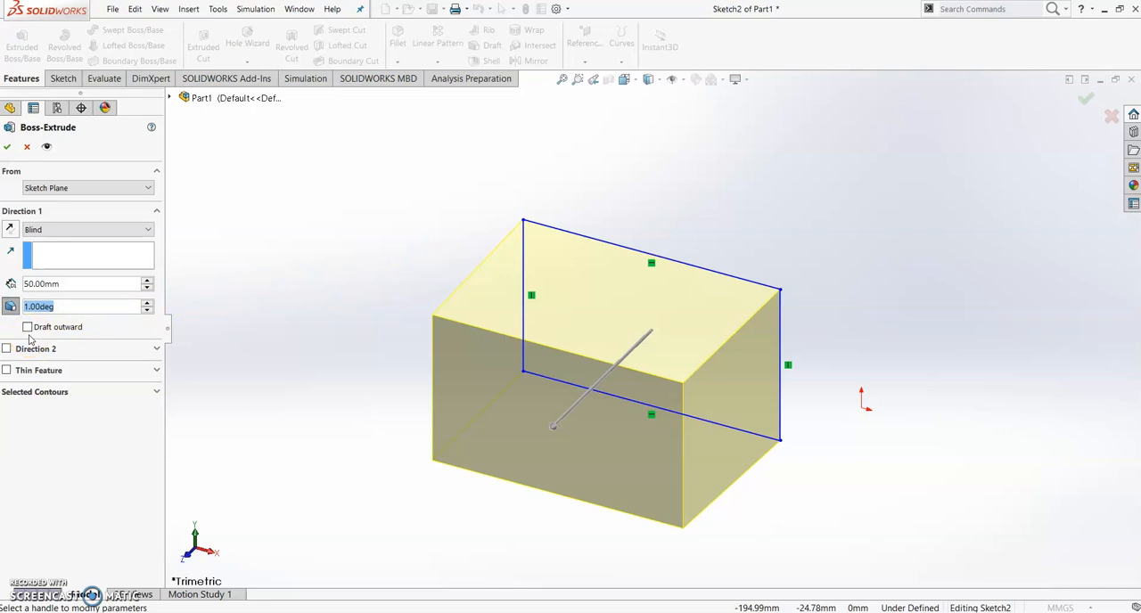
pyautogui.write('40')
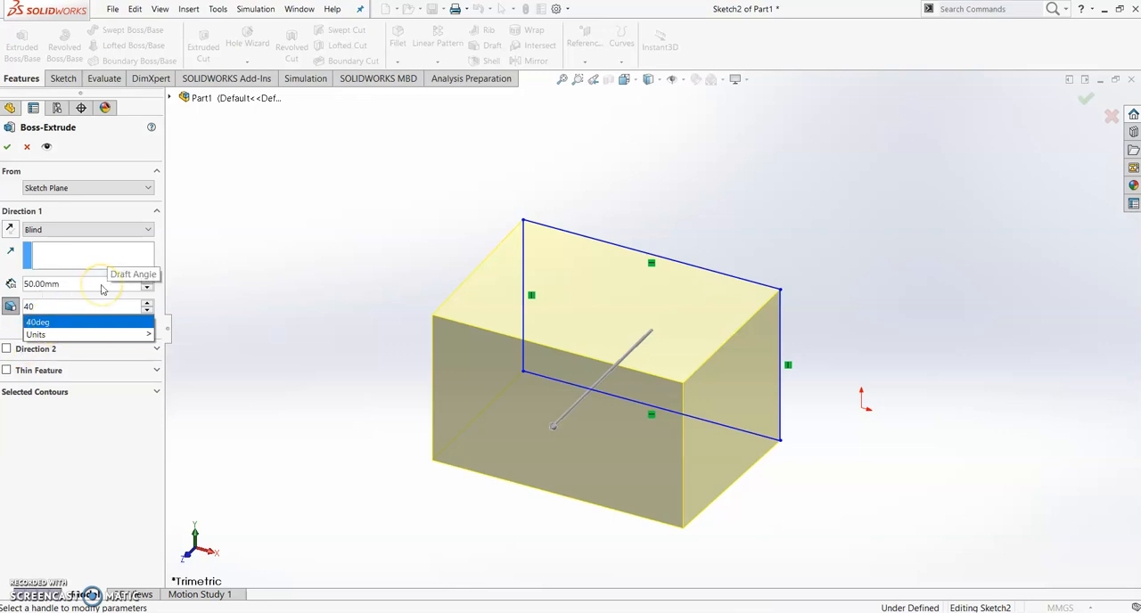
pyautogui.click(50, 323)
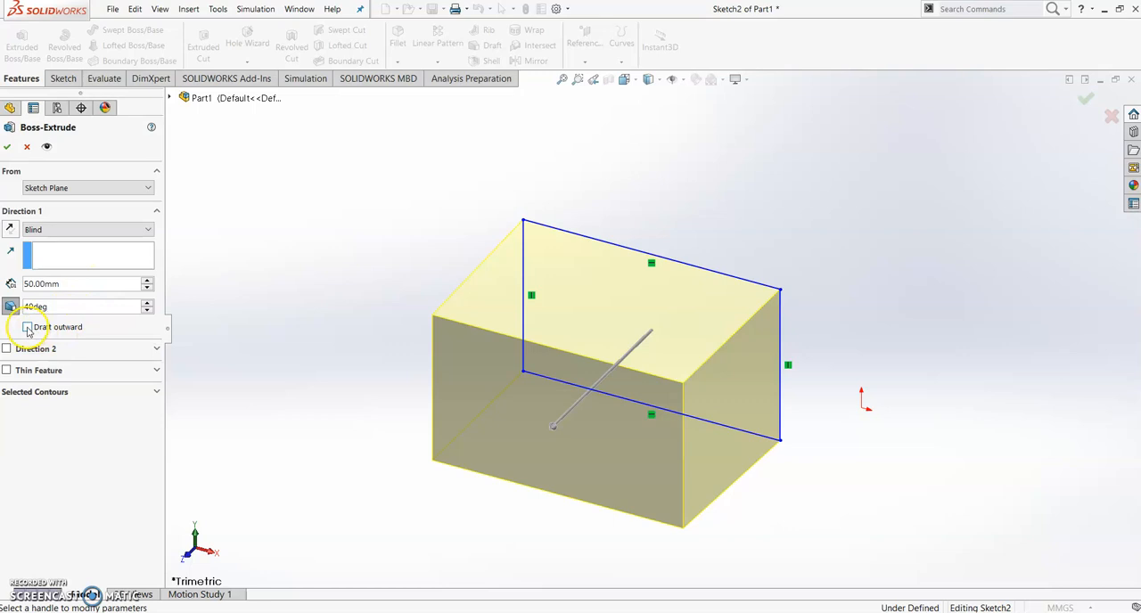
pyautogui.click(117, 430)
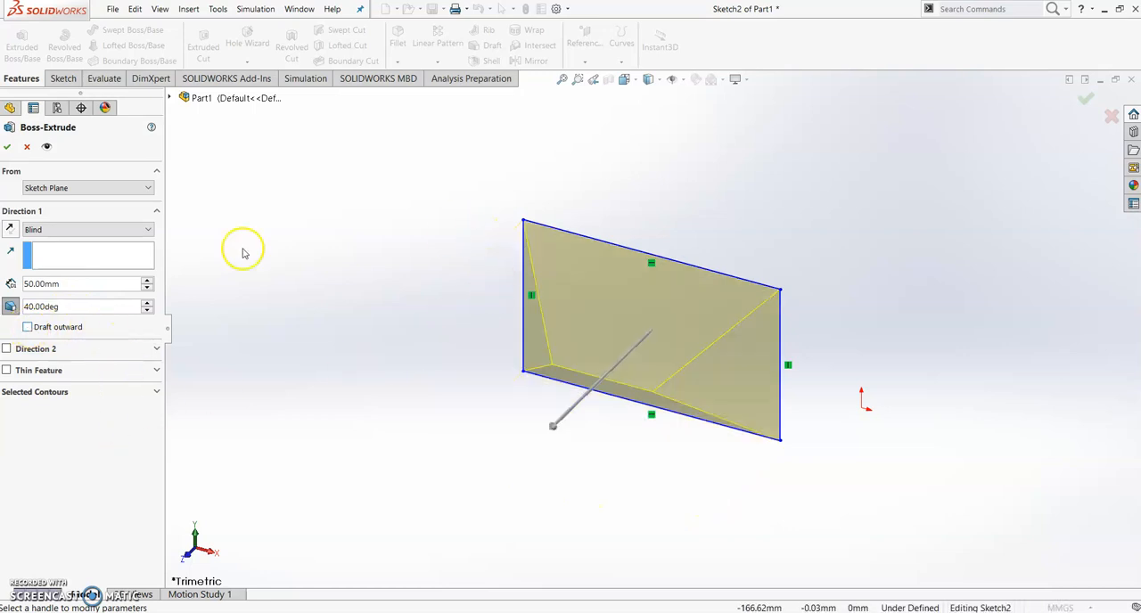
# Set the extrusion's draft angle to 15 degrees and make the draft go outward
pyautogui.click(33, 306)
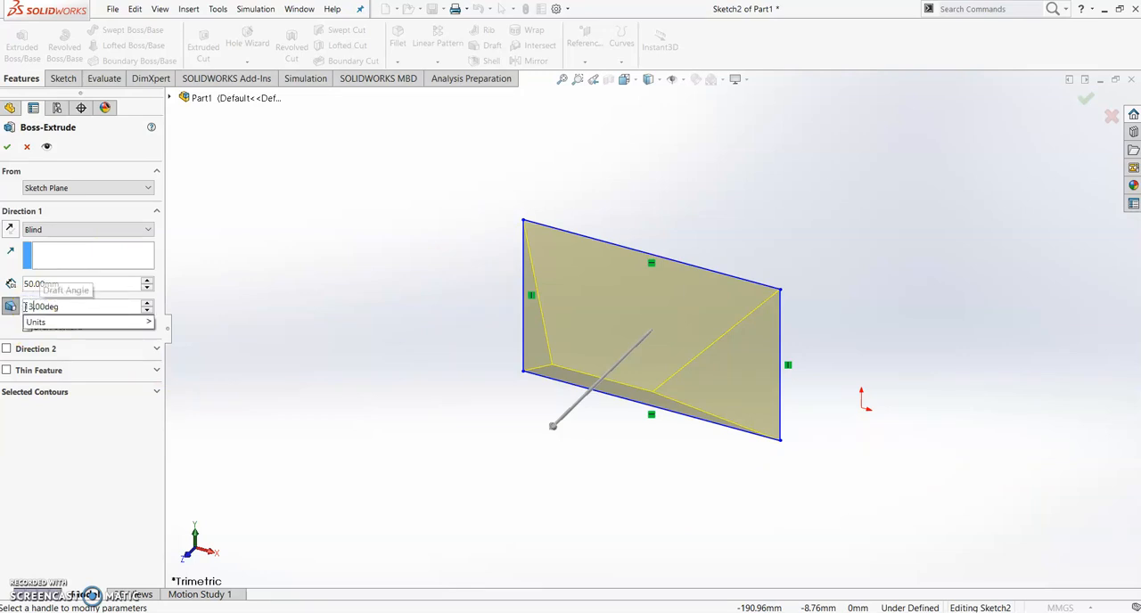
pyautogui.press('BackSpace')
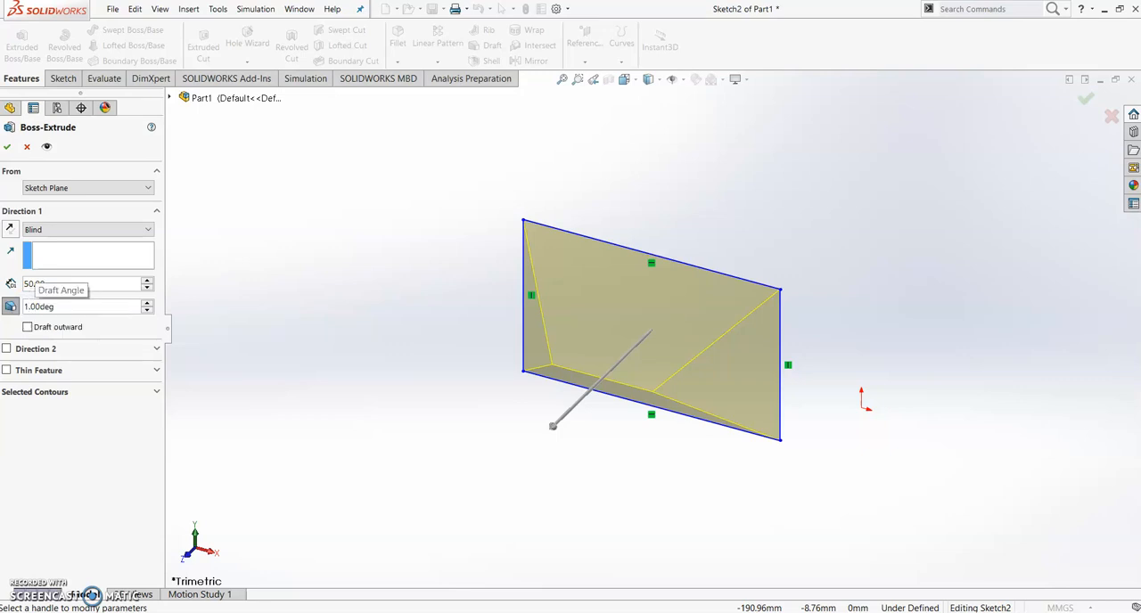
pyautogui.write('5')
pyautogui.press('Return')
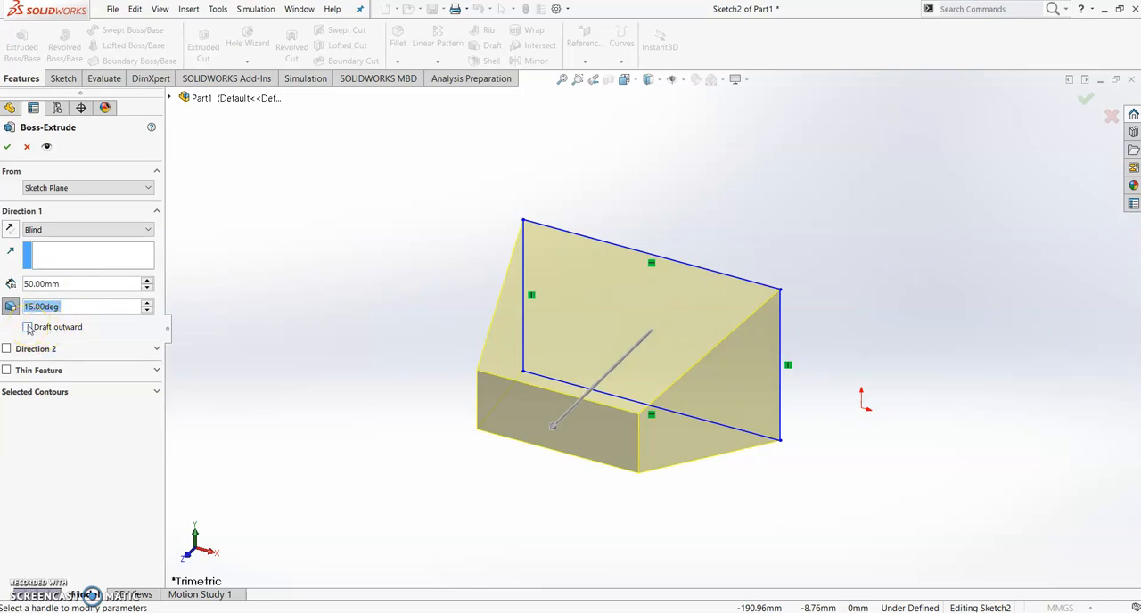
pyautogui.click(28, 327)
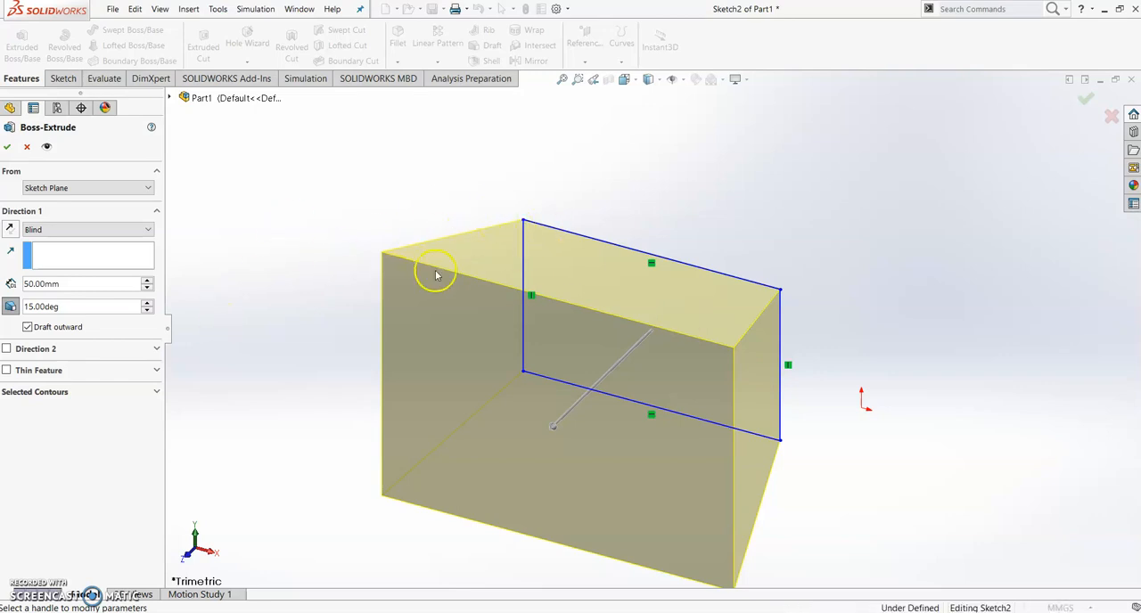
# Turn off the outward draft in the first direction and add a second Blind extrusion direction with 15-degree draft
pyautogui.click(27, 328)
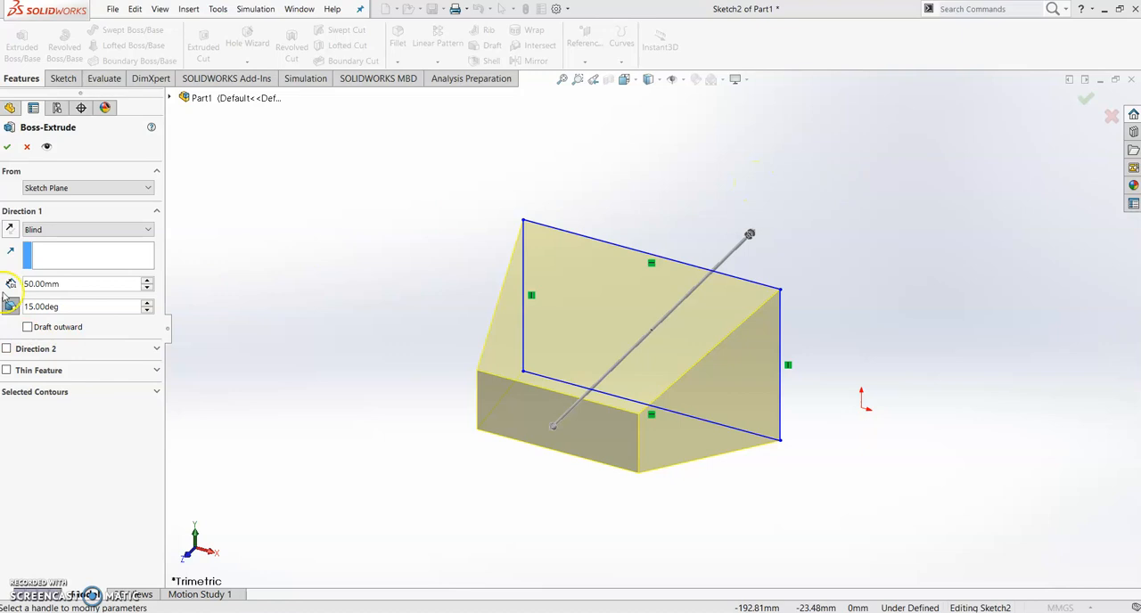
pyautogui.click(7, 349)
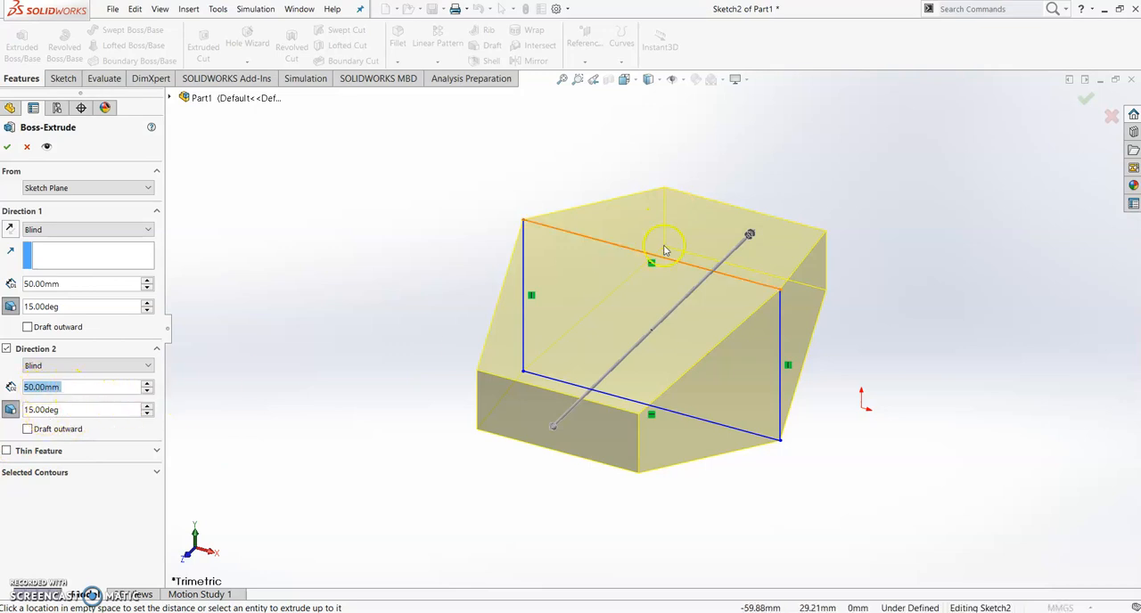
pyautogui.click(32, 410)
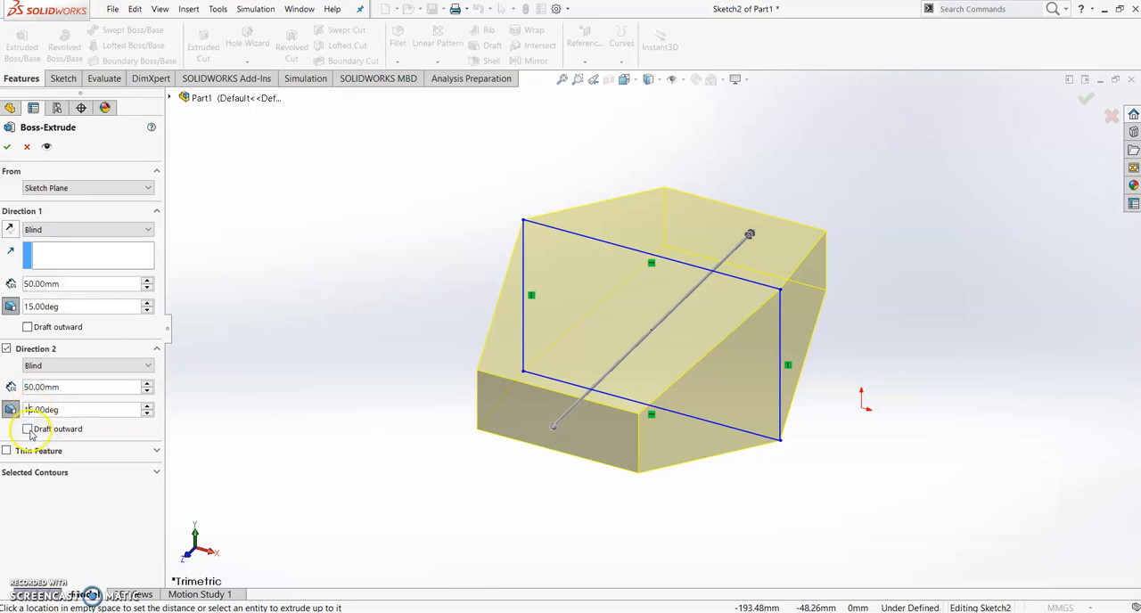
# Preview outward draft on the second direction, set it back to inward and finish the two-direction extrusion
pyautogui.click(27, 430)
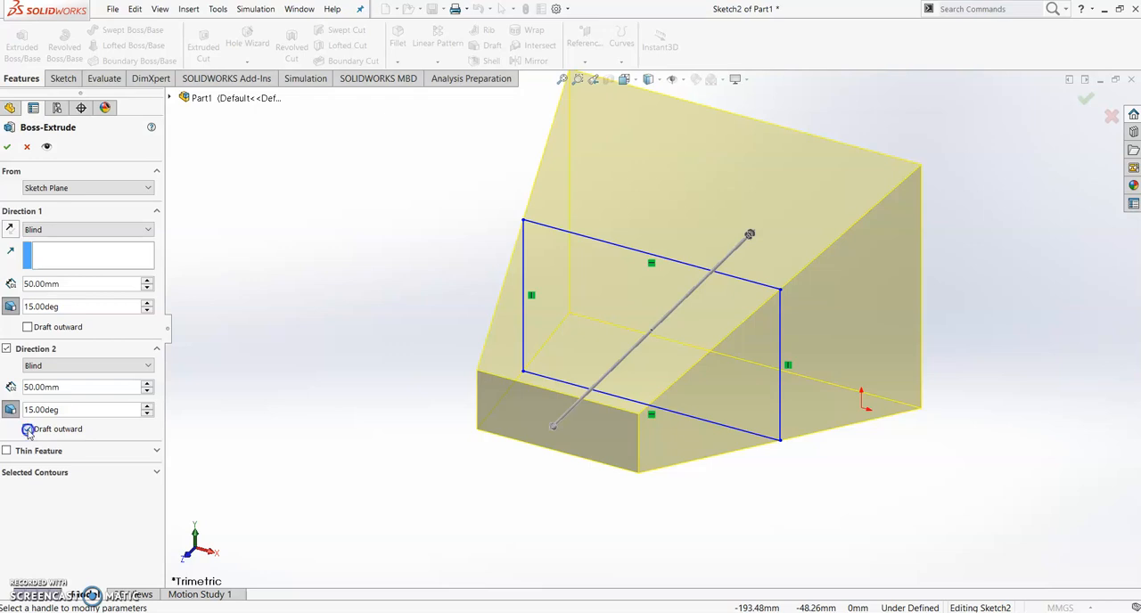
pyautogui.click(28, 430)
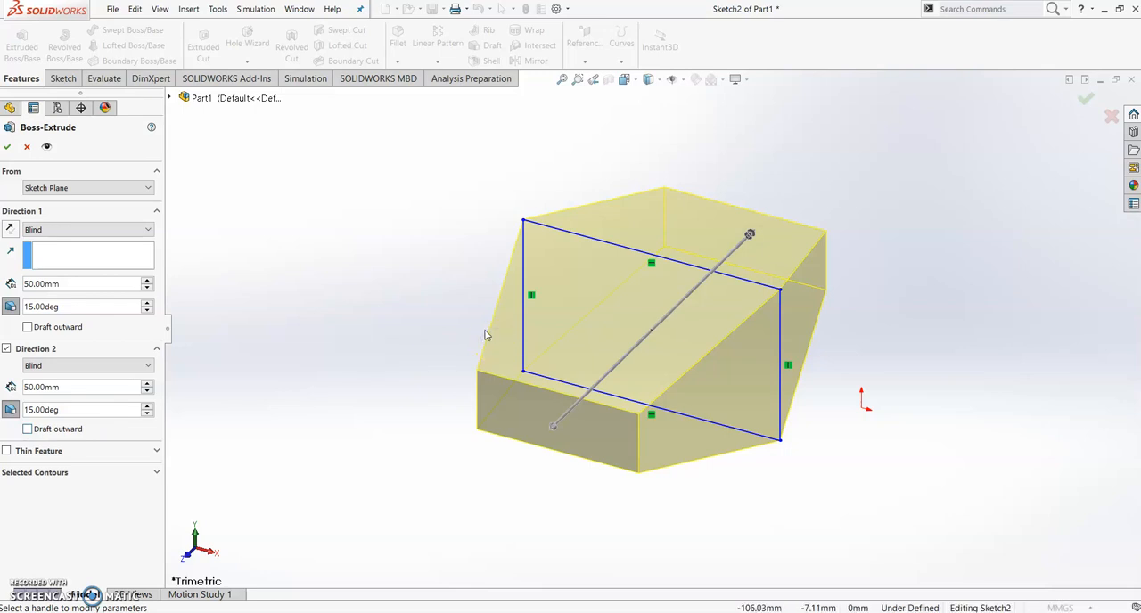
pyautogui.press('Return')
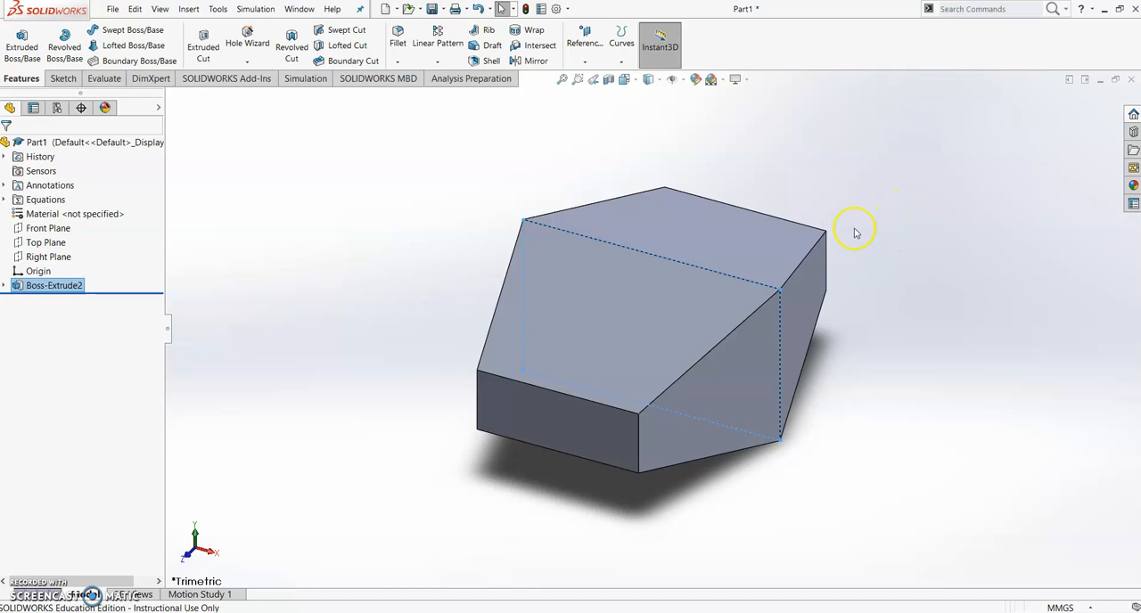
pyautogui.click(430, 192)
pyautogui.moveTo(430, 198); pyautogui.dragTo(933, 487)
pyautogui.click(920, 327)
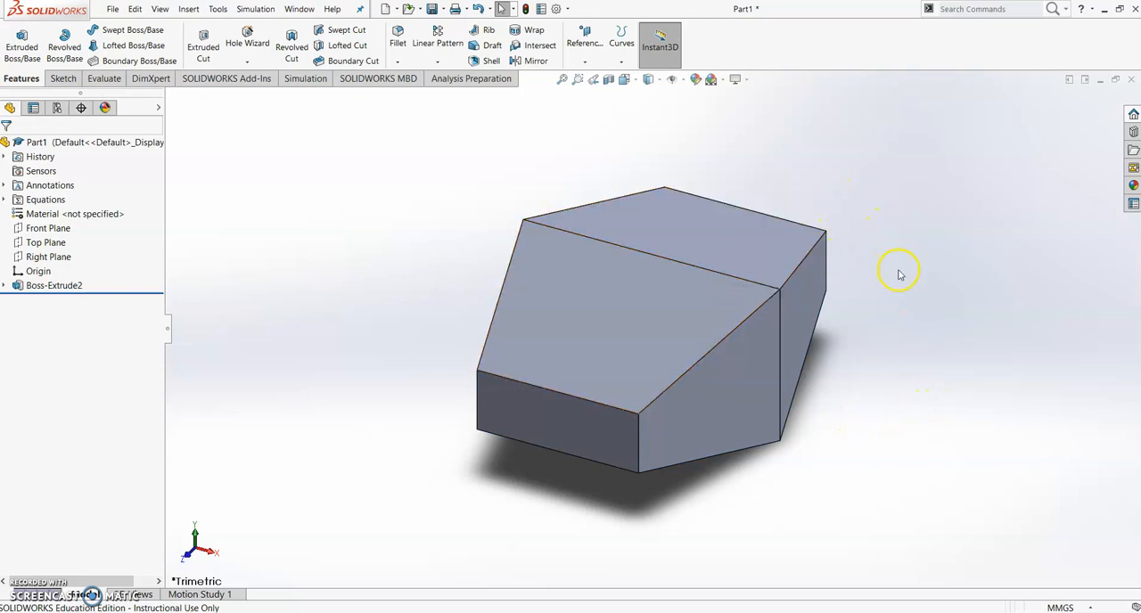
pyautogui.moveTo(511, 219); pyautogui.dragTo(451, 309, button='middle')
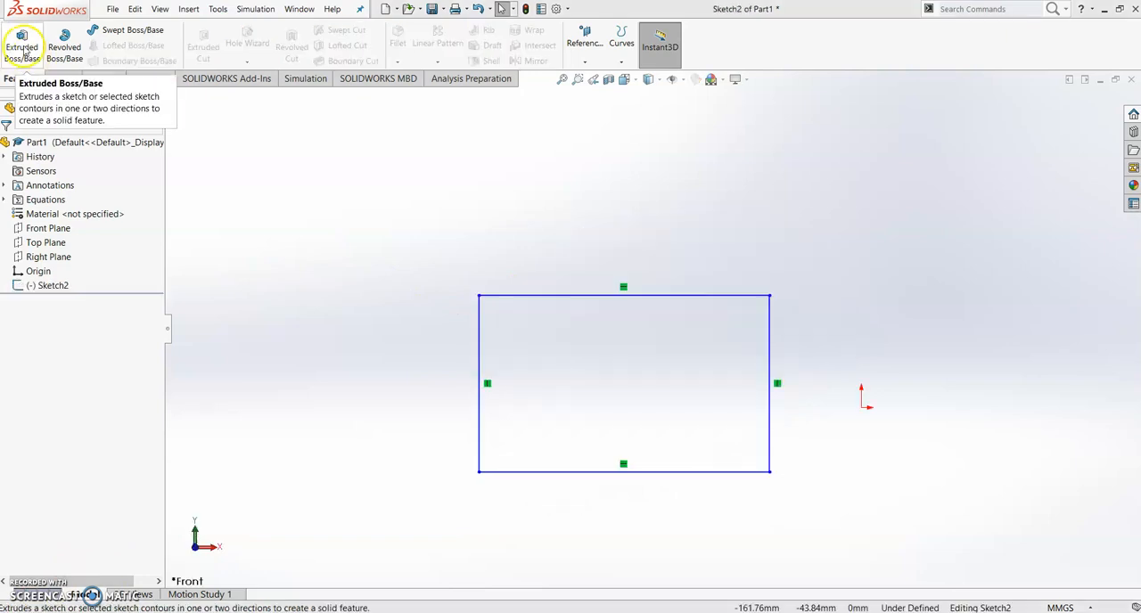
# Start a boss extrusion of the rectangle again as a One-Direction thin feature with a 2 mm wall thickness
pyautogui.click(24, 47)
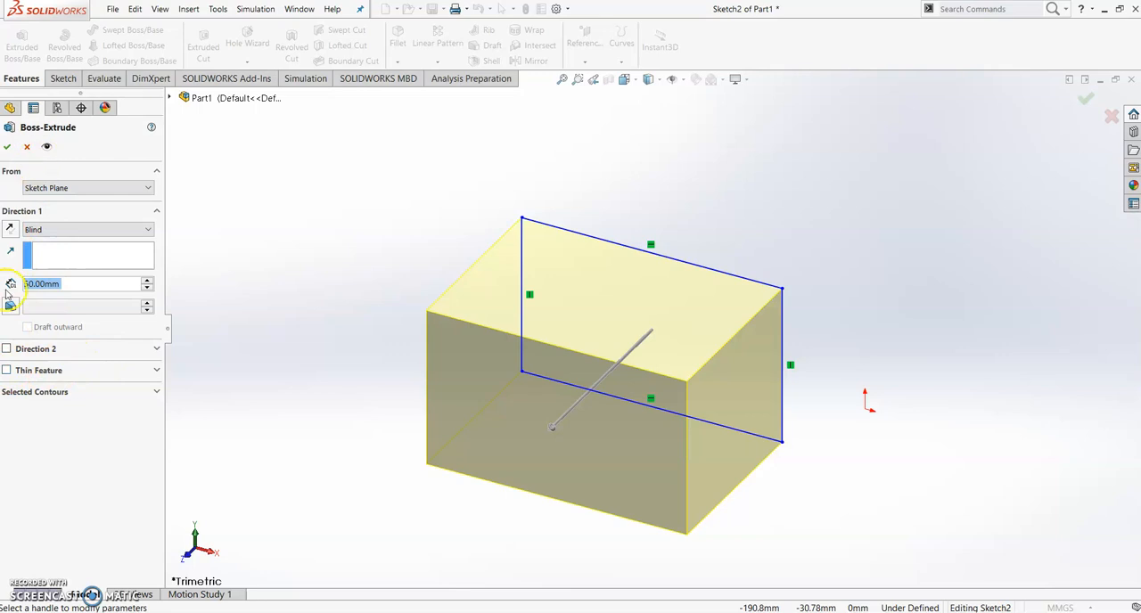
pyautogui.click(6, 371)
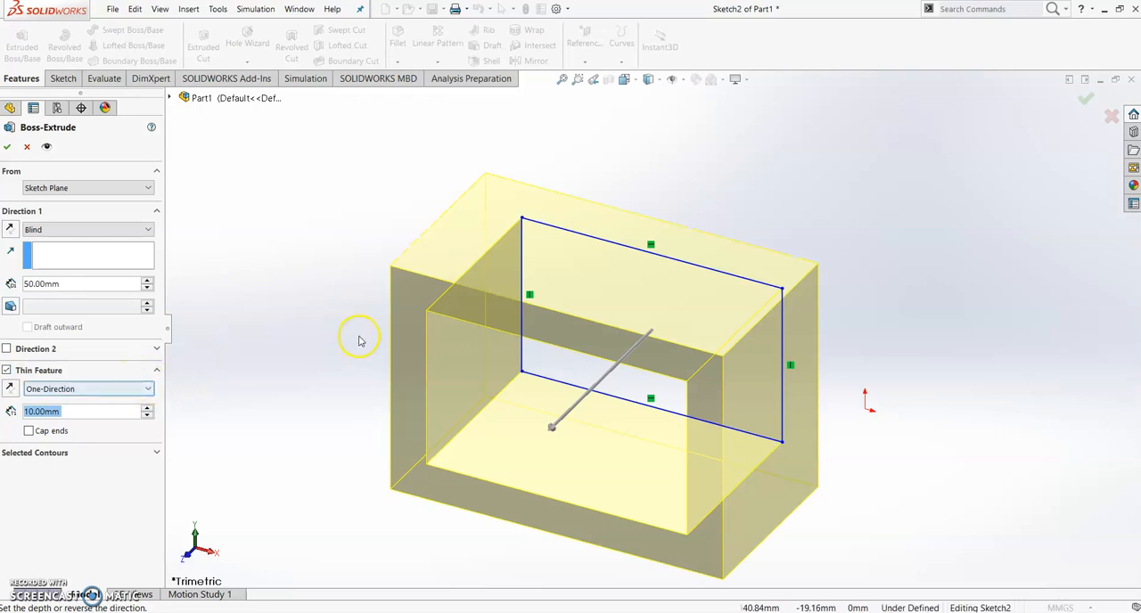
pyautogui.moveTo(309, 352); pyautogui.dragTo(347, 250, button='middle')
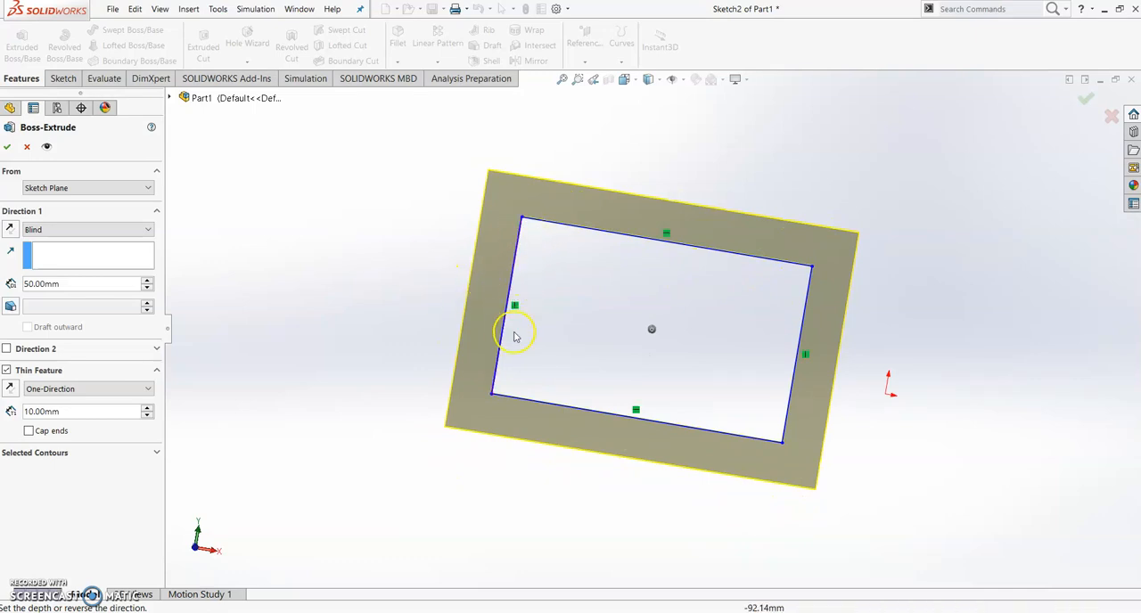
pyautogui.click(68, 411)
pyautogui.moveTo(68, 412); pyautogui.dragTo(23, 411)
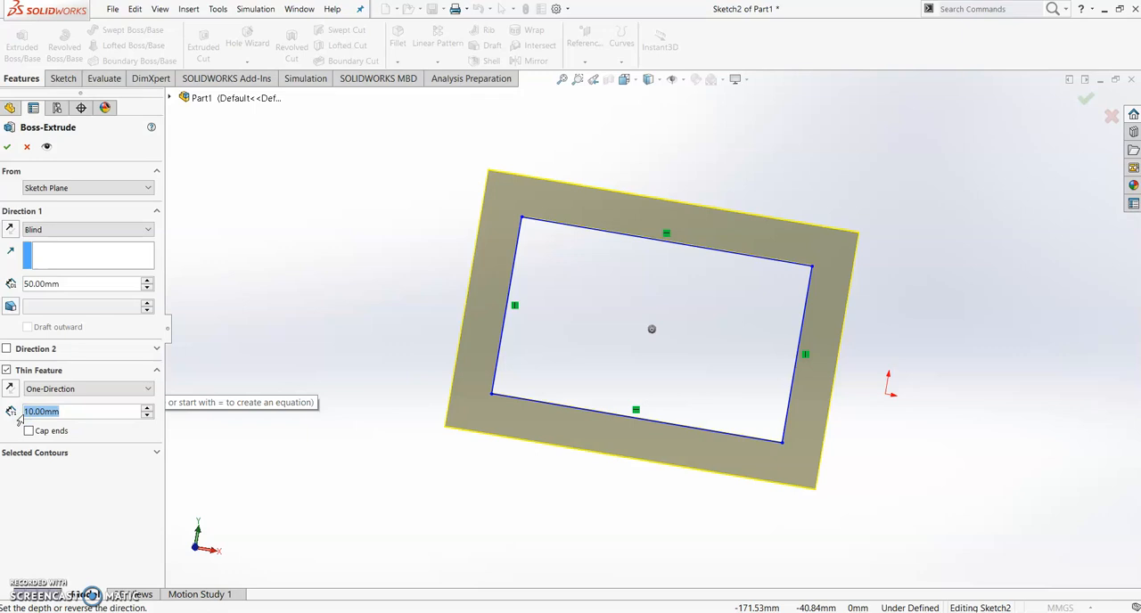
pyautogui.write('2')
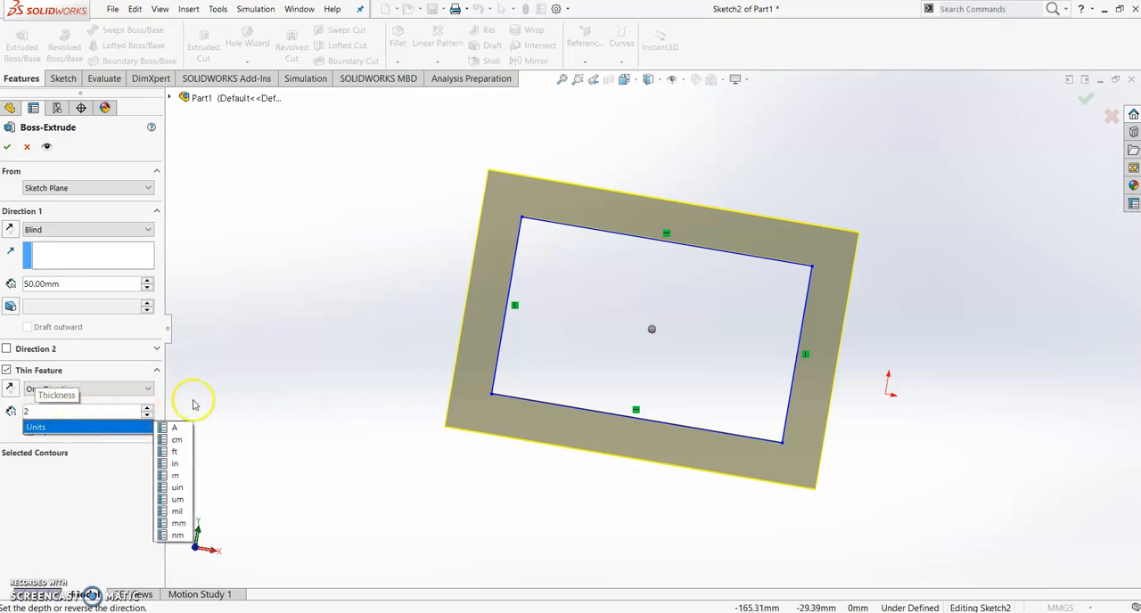
pyautogui.click(242, 387)
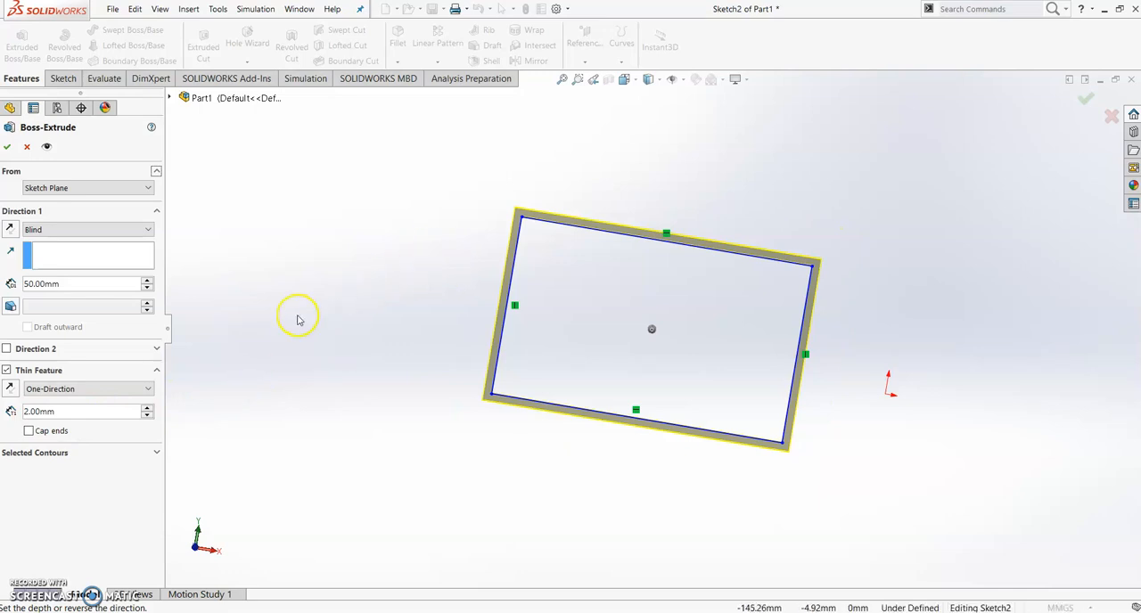
# Preview the Mid-Plane type for the thin feature, with the wall centred on the rectangle's sketch lines
pyautogui.click(73, 391)
pyautogui.click(78, 412)
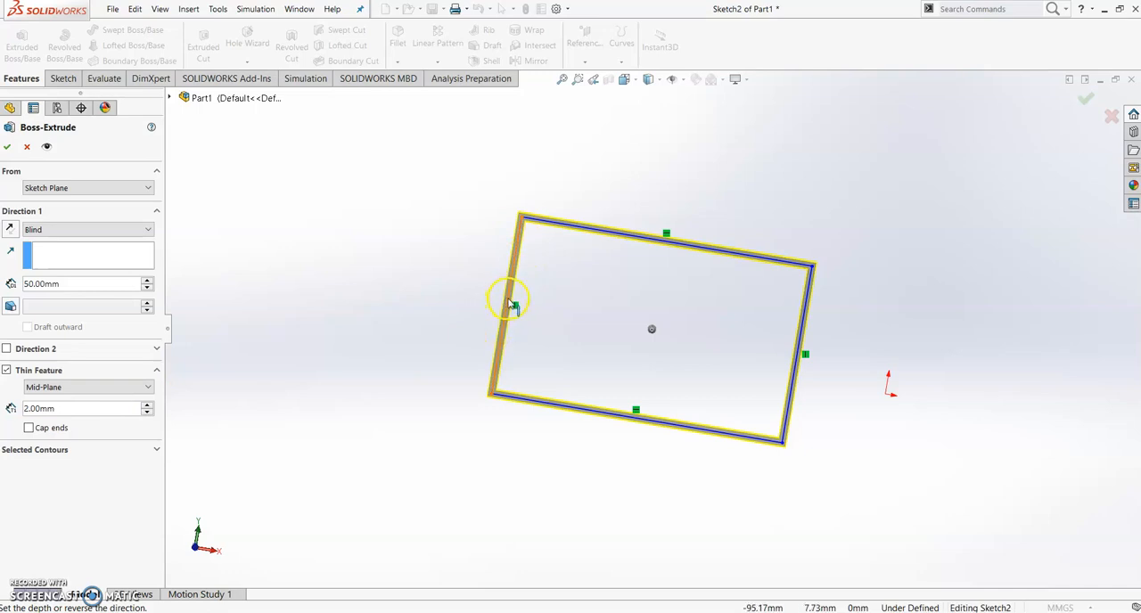
pyautogui.scroll(-6, 515, 306)
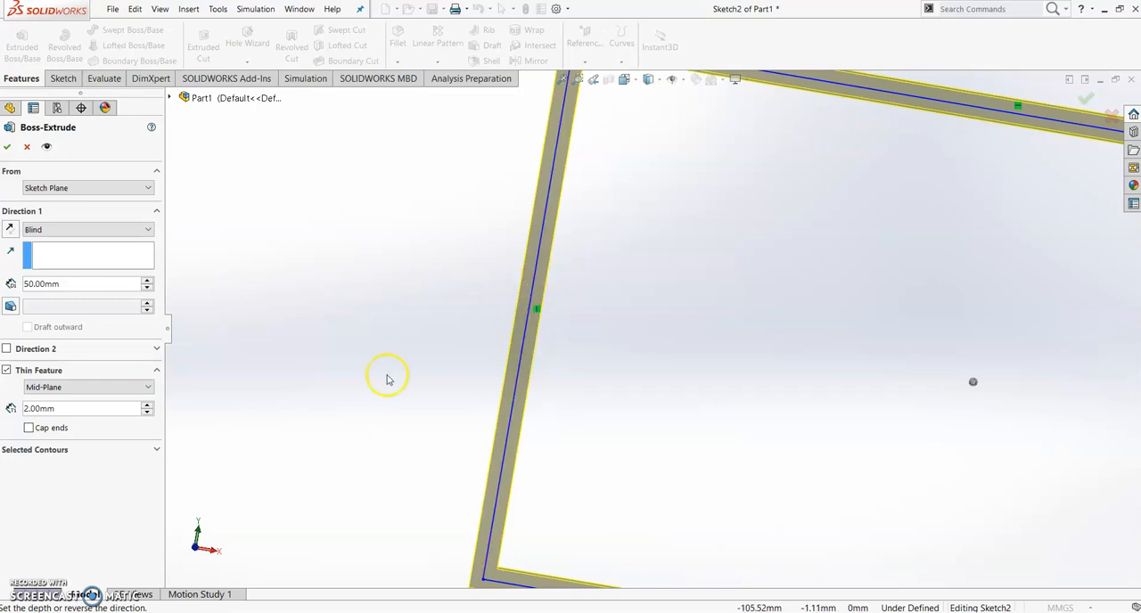
# Change the thin feature type to Two-Direction so that each side of the sketch has its own thickness
pyautogui.click(87, 389)
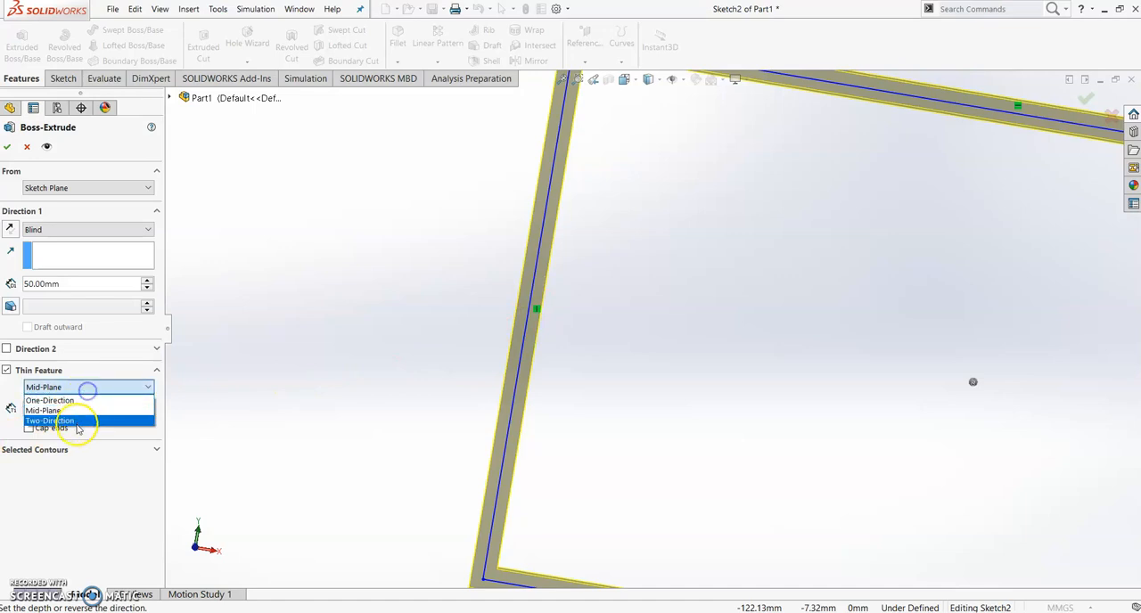
pyautogui.click(81, 420)
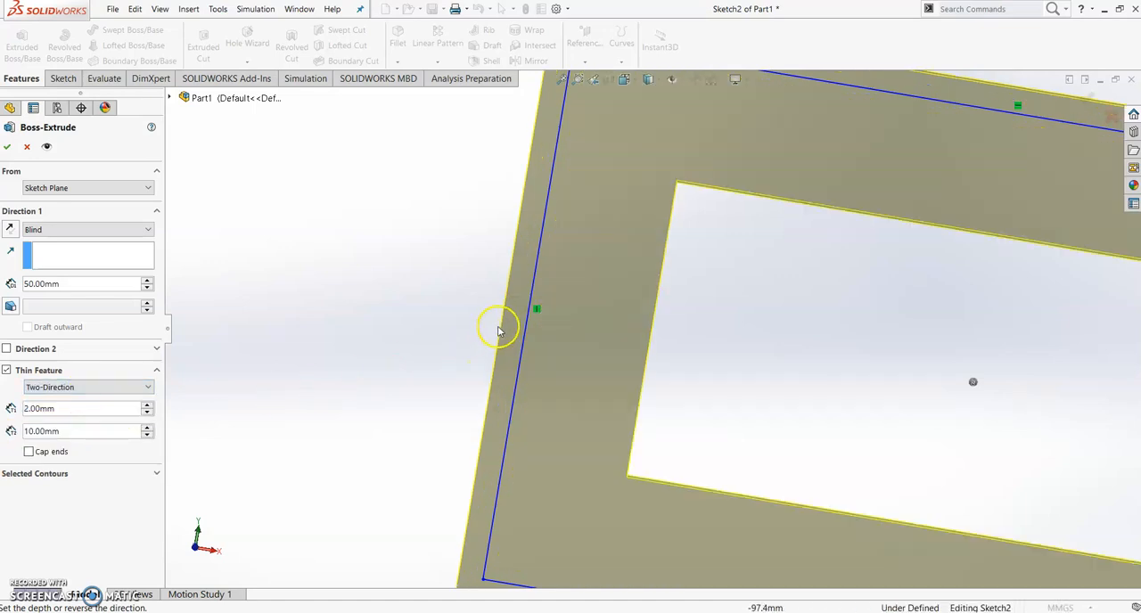
pyautogui.scroll(4, 446, 337)
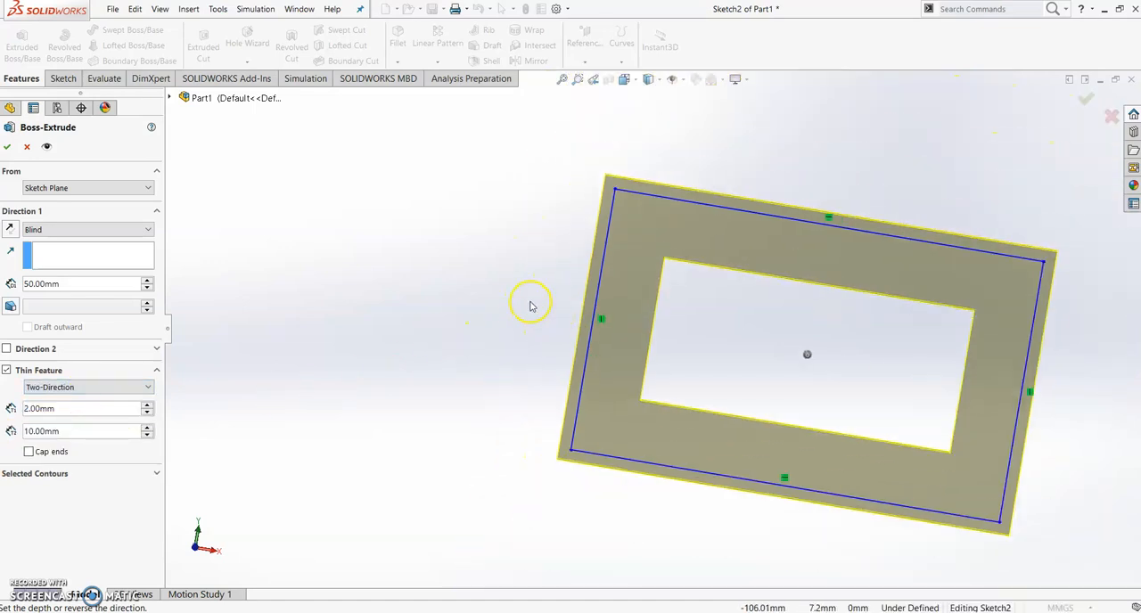
pyautogui.moveTo(529, 302)
pyautogui.mouseDown(button='middle')
pyautogui.moveTo(492, 308)
pyautogui.moveTo(529, 323)
pyautogui.moveTo(538, 304)
pyautogui.mouseUp(button='middle')
pyautogui.moveTo(497, 335)
pyautogui.mouseDown(button='middle')
pyautogui.moveTo(520, 331)
pyautogui.moveTo(502, 322)
pyautogui.mouseUp(button='middle')
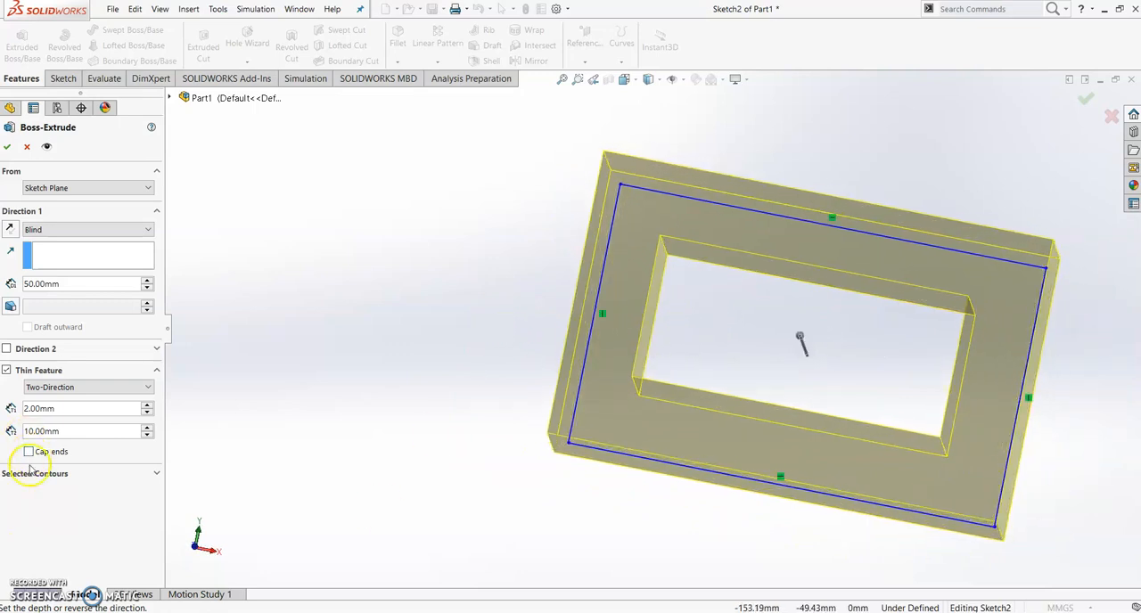
pyautogui.hotkey('ctrl', '1')
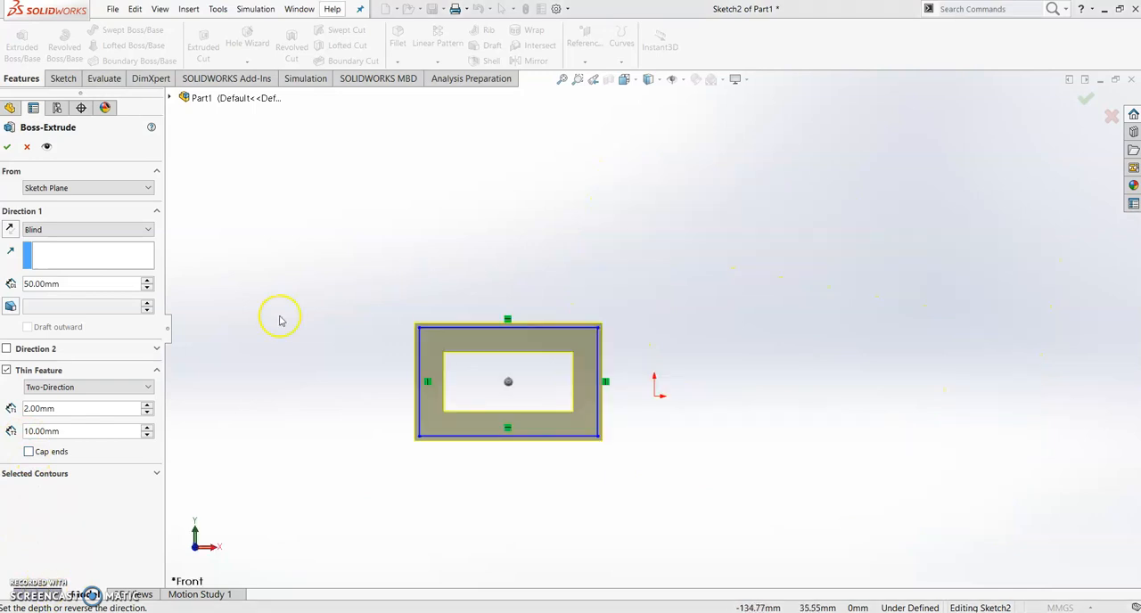
# Re-enter 2 mm as the thin feature's Direction 1 thickness
pyautogui.doubleClick(75, 410)
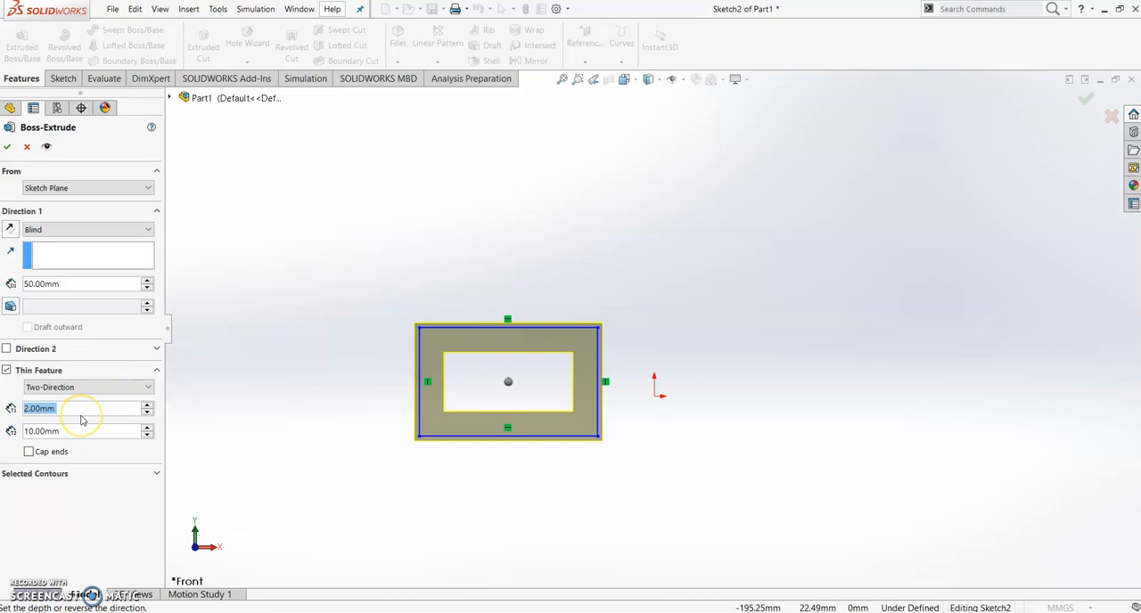
pyautogui.write('1')
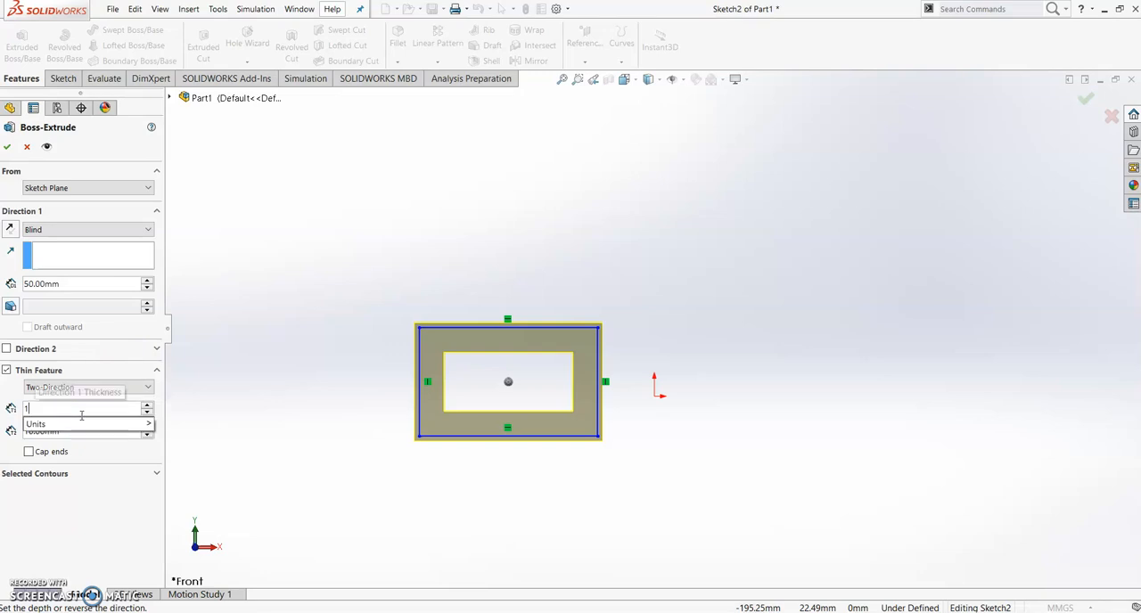
pyautogui.press('BackSpace')
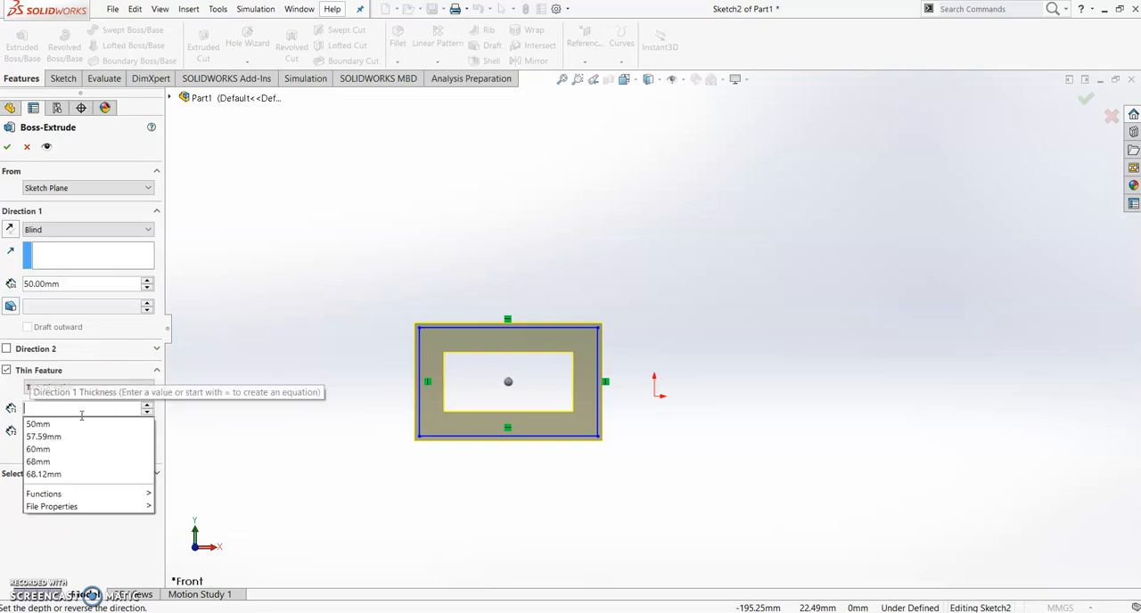
pyautogui.click(210, 416)
pyautogui.click(102, 410)
pyautogui.write('2')
pyautogui.click(254, 429)
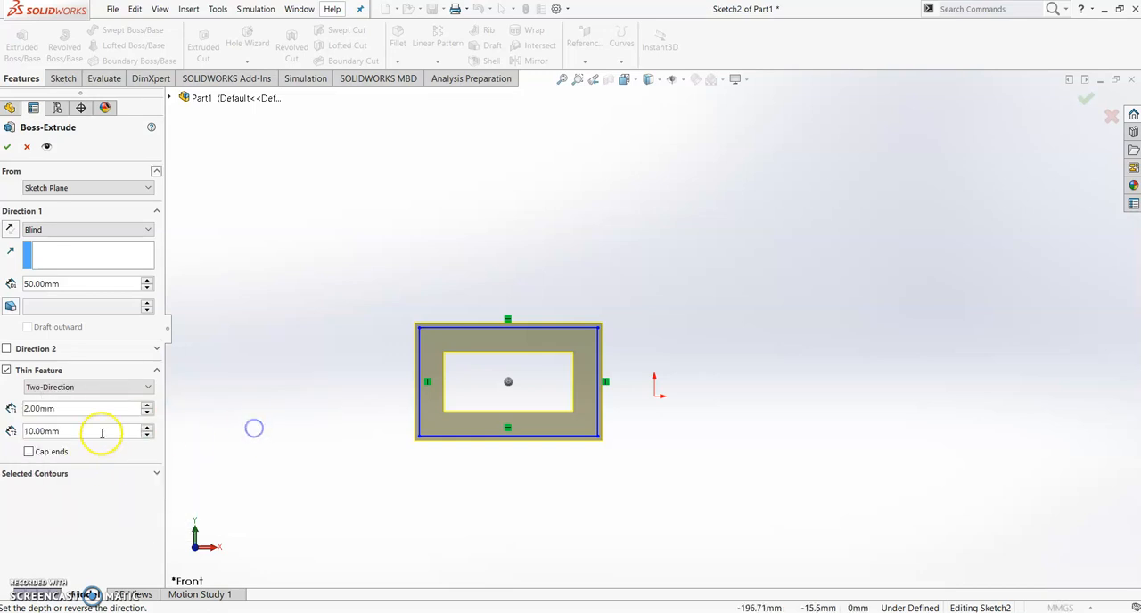
# Set the thin feature's Direction 2 thickness to 3 mm
pyautogui.click(64, 432)
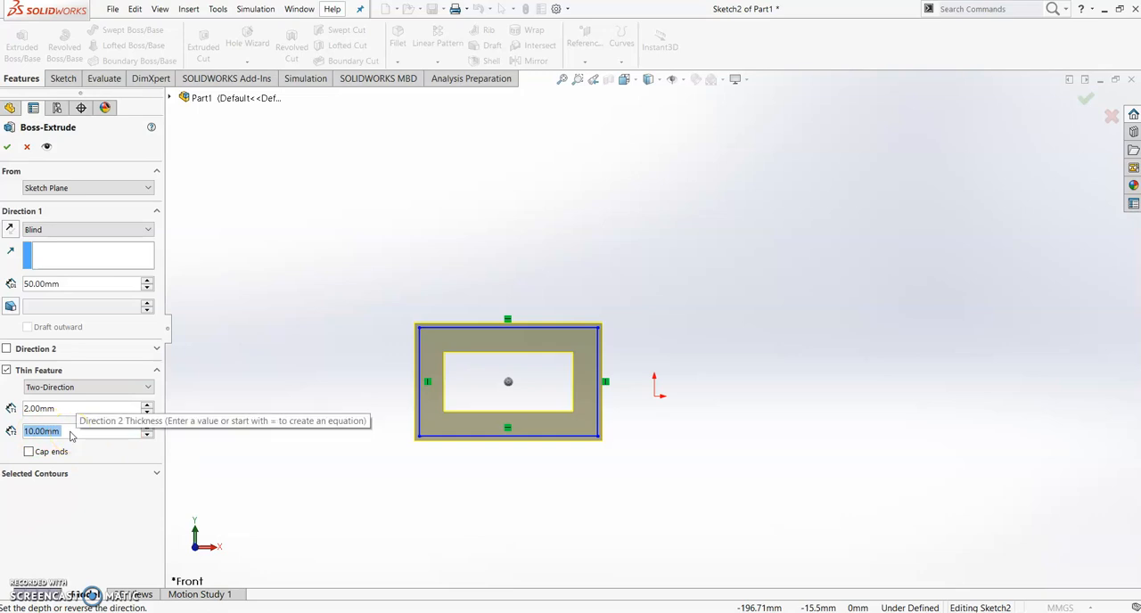
pyautogui.write('3')
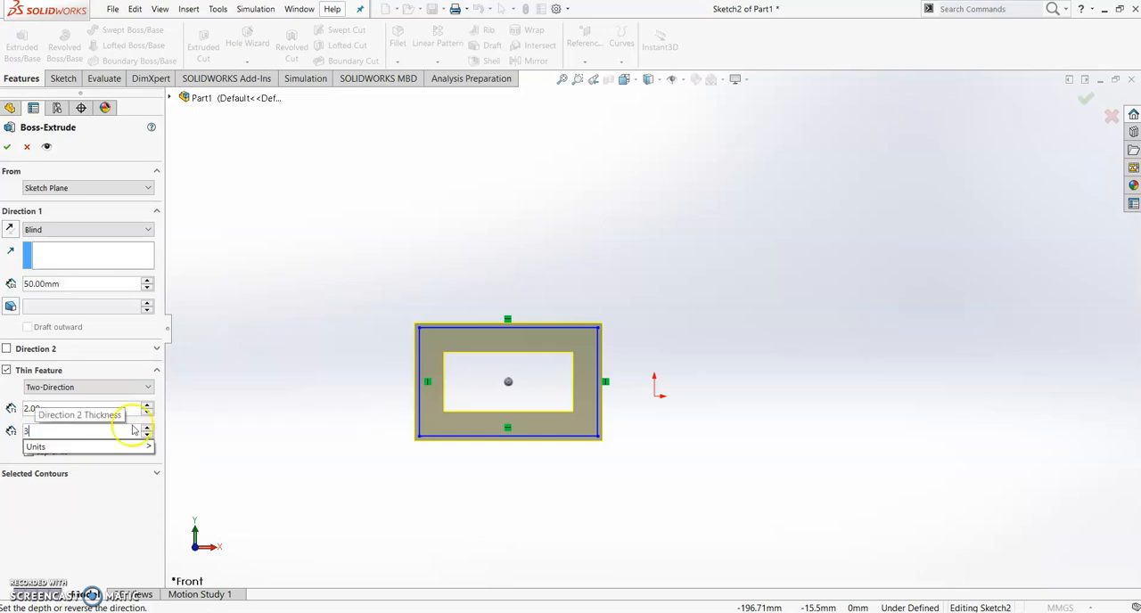
pyautogui.click(221, 413)
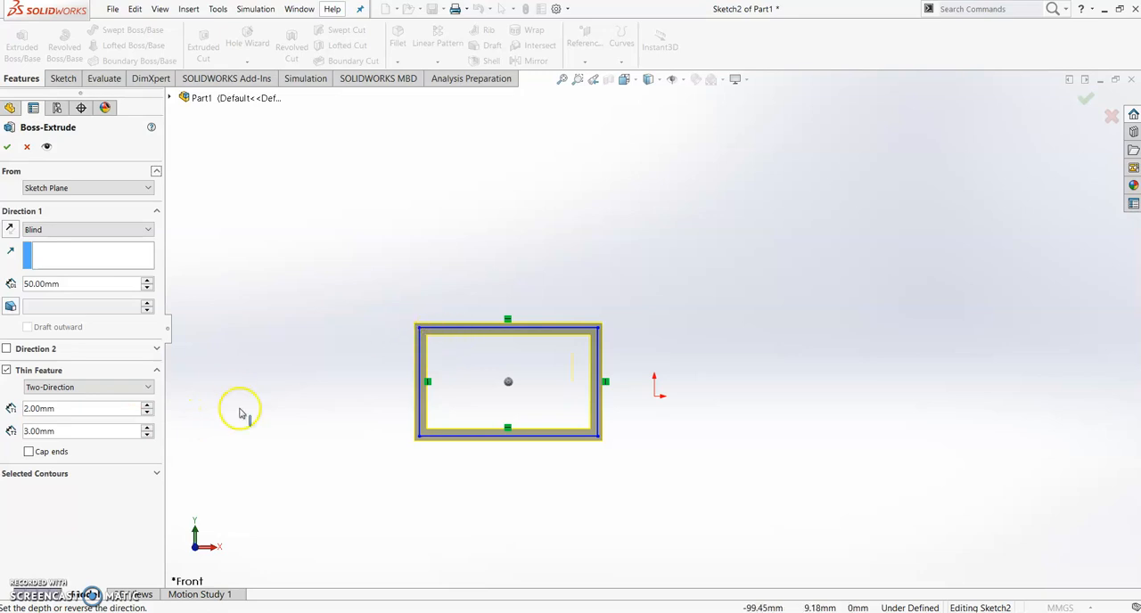
# Increase the thin feature's Direction 2 thickness to 5 mm and examine the wall offsets around the sketch
pyautogui.moveTo(57, 431); pyautogui.dragTo(17, 432)
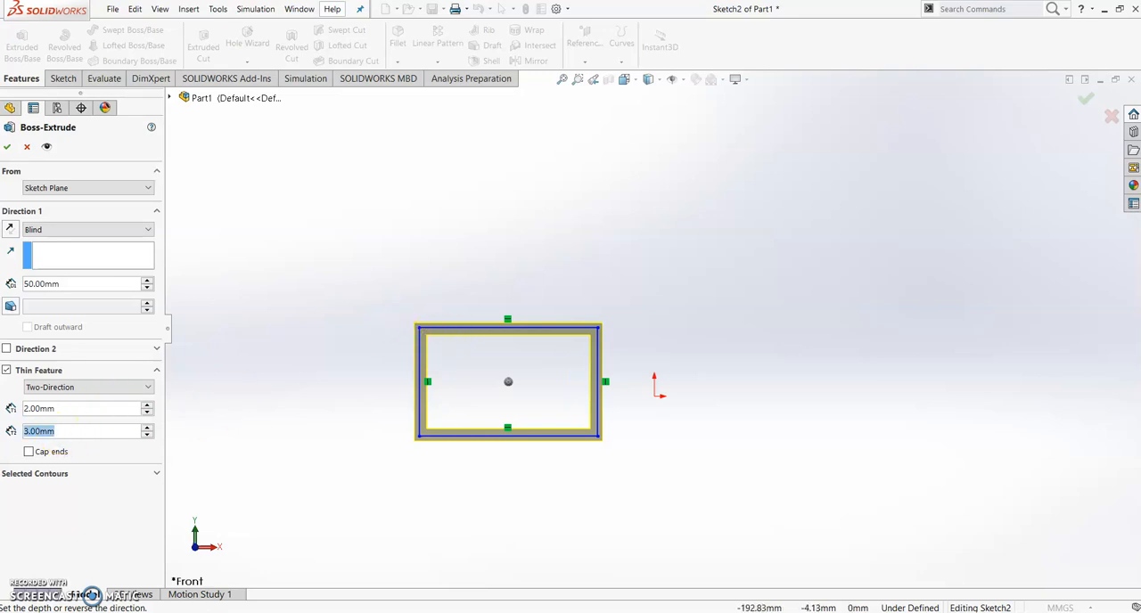
pyautogui.write('5')
pyautogui.click(228, 404)
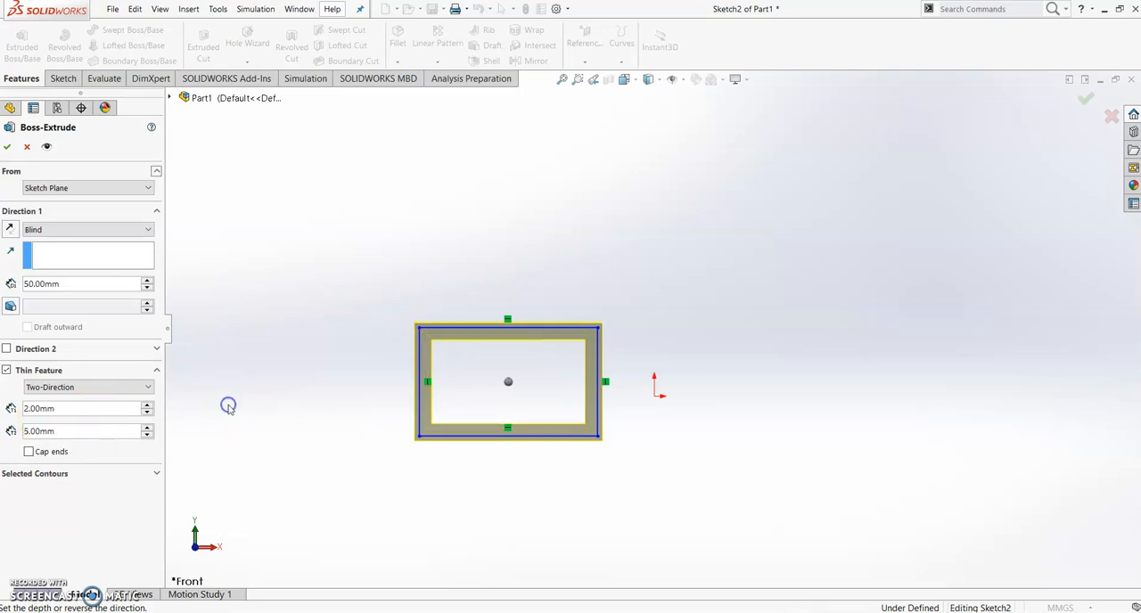
pyautogui.scroll(-5, 580, 313)
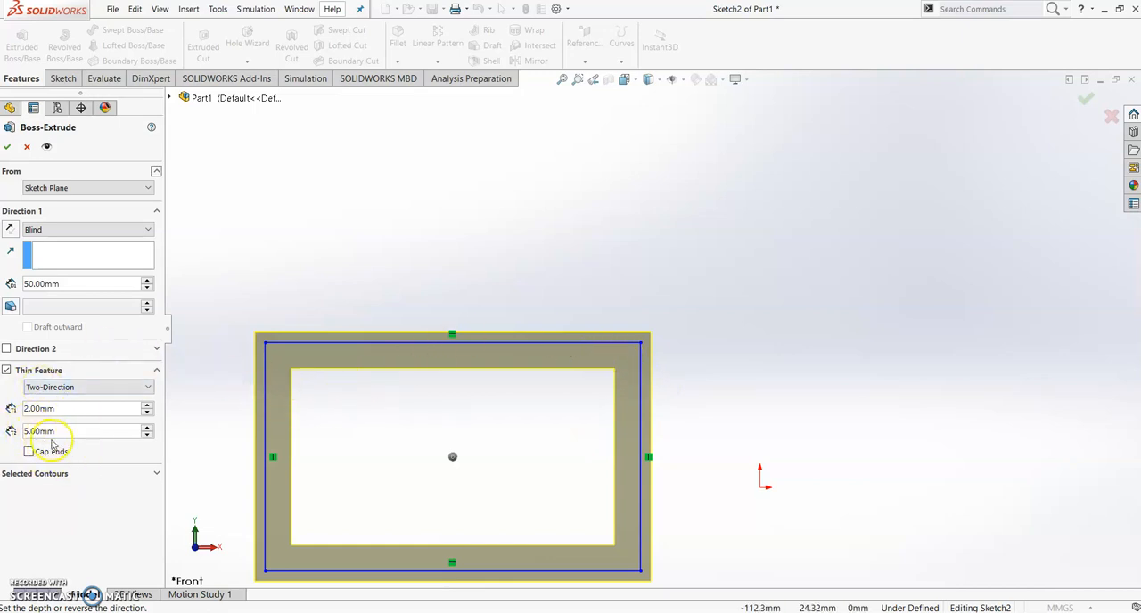
# Set the thin feature type back to One-Direction and finish the thin-walled extrusion of the rectangle
pyautogui.click(103, 388)
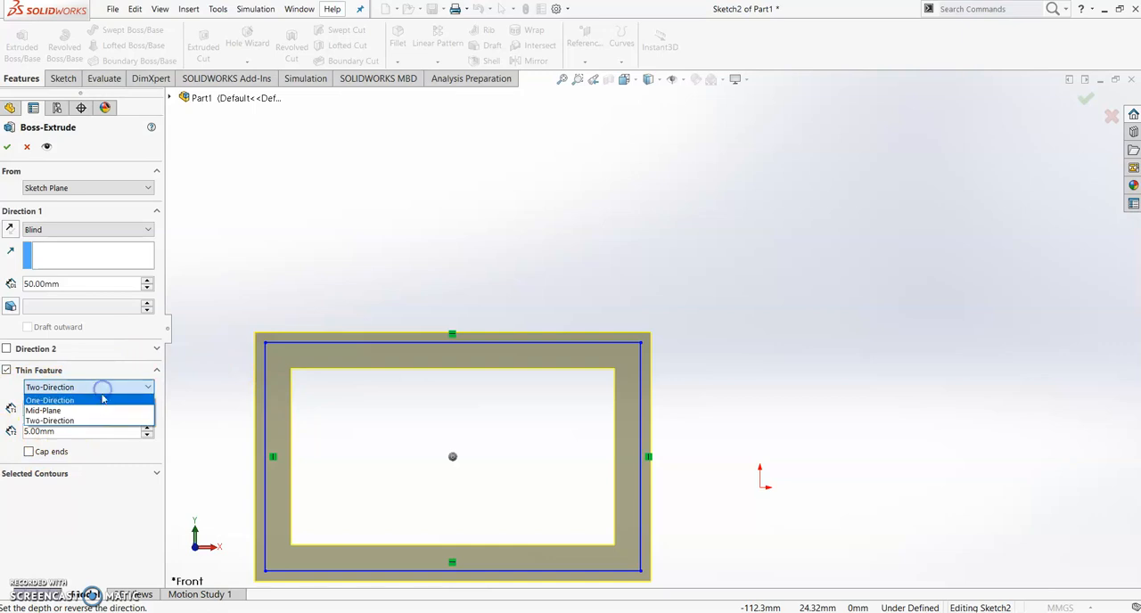
pyautogui.click(97, 403)
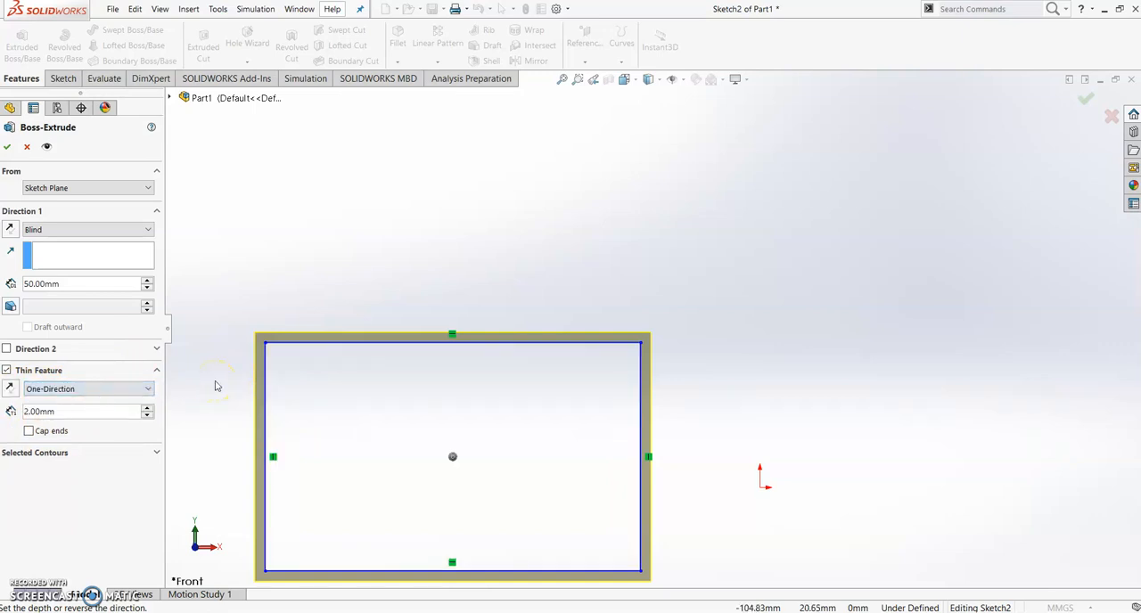
pyautogui.rightClick(264, 282)
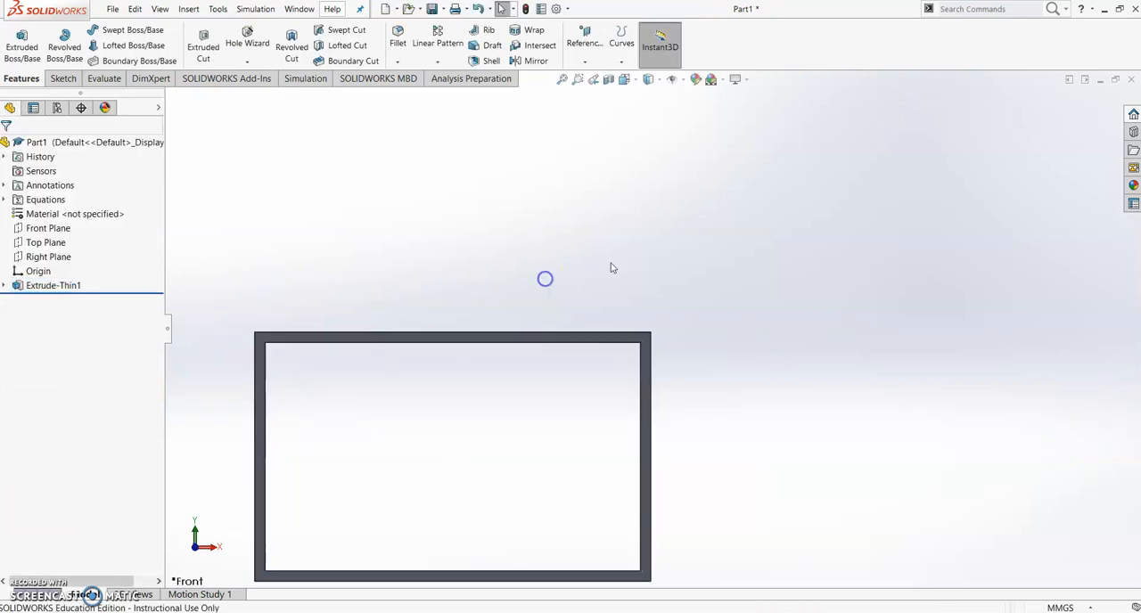
pyautogui.scroll(-1, 684, 246)
pyautogui.moveTo(683, 249); pyautogui.dragTo(497, 315, button='middle')
pyautogui.moveTo(625, 310); pyautogui.dragTo(710, 313, button='middle')
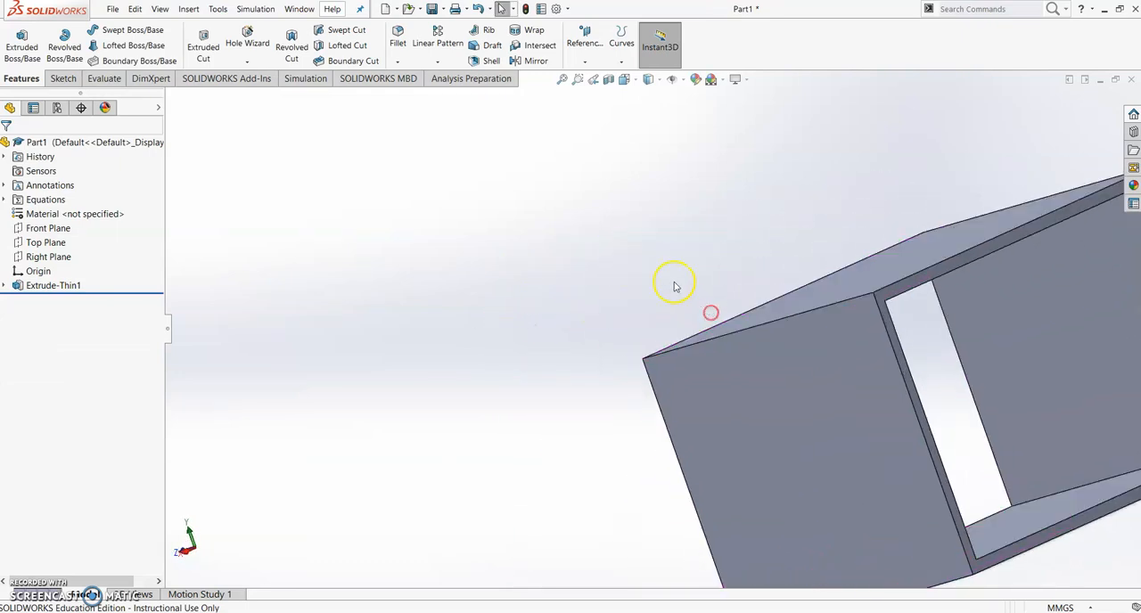
pyautogui.moveTo(675, 269); pyautogui.dragTo(801, 249, button='middle')
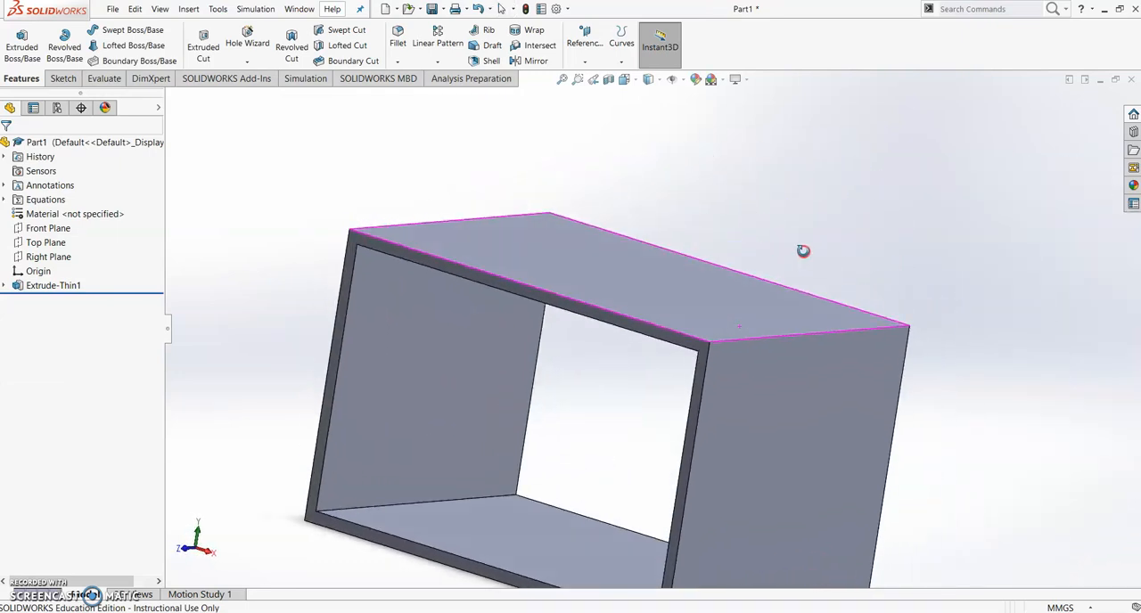